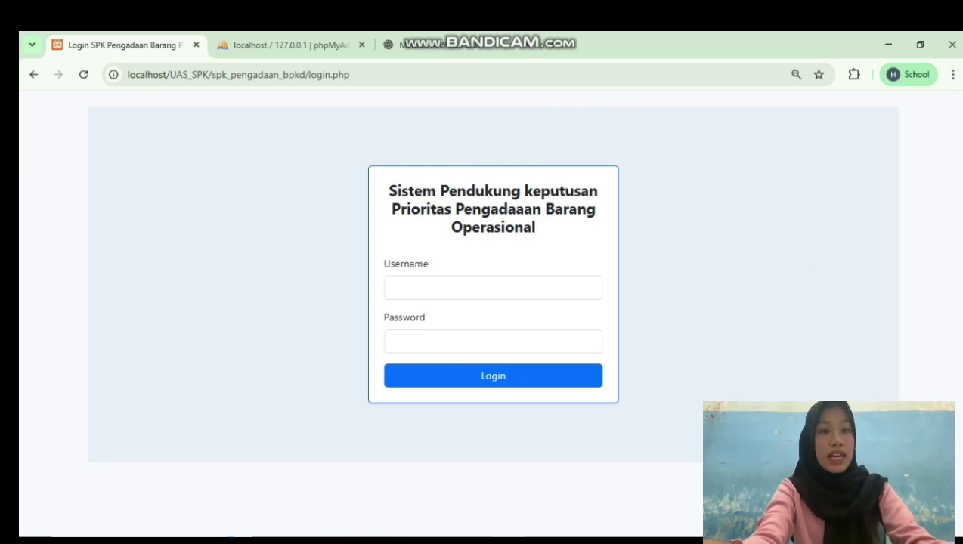
# Switch from the SPK login page in Chrome to VS Code showing login.php
pyautogui.hotkey('alt', 'Tab')
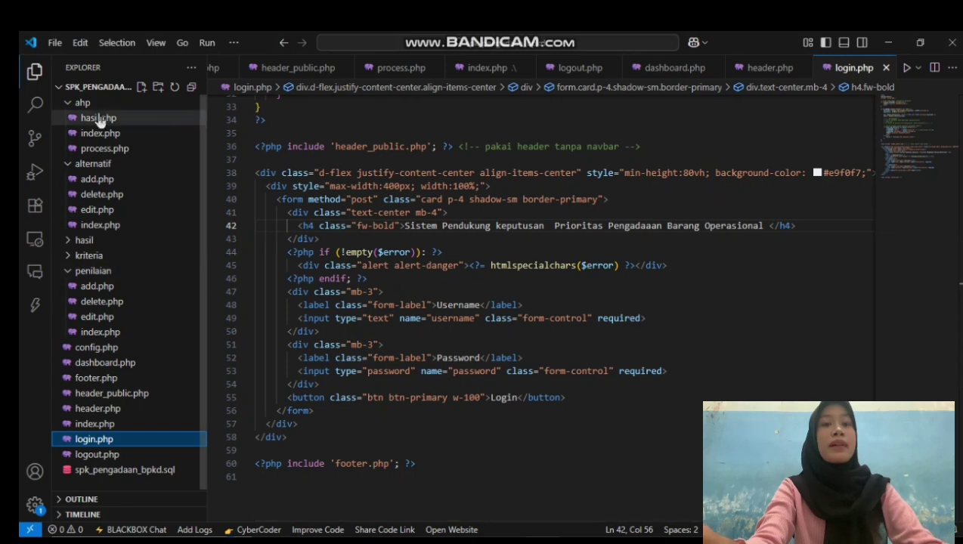
# Bring VS Code back to the front and review dashboard.php
pyautogui.hotkey('alt', 'Tab')
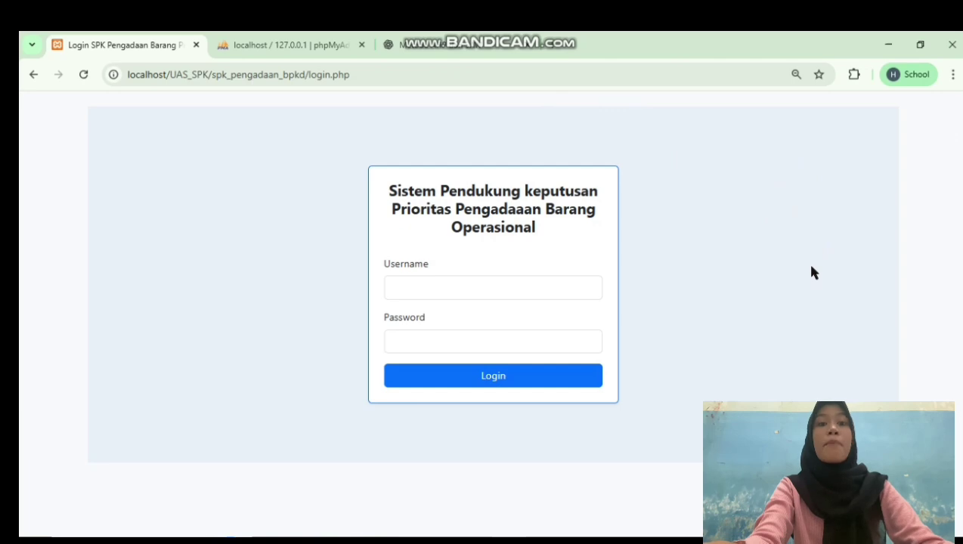
pyautogui.click(560, 533)
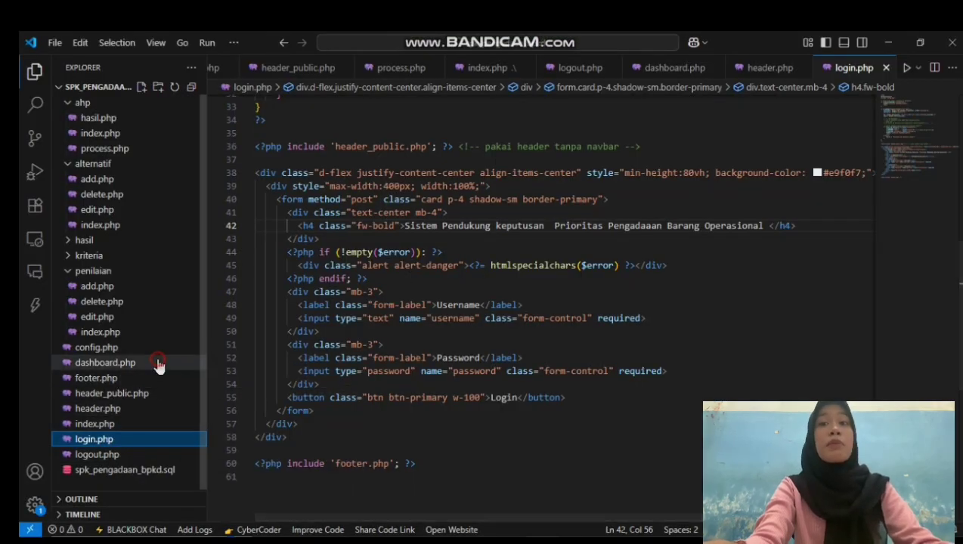
pyautogui.click(157, 364)
pyautogui.scroll(-5, 527, 293)
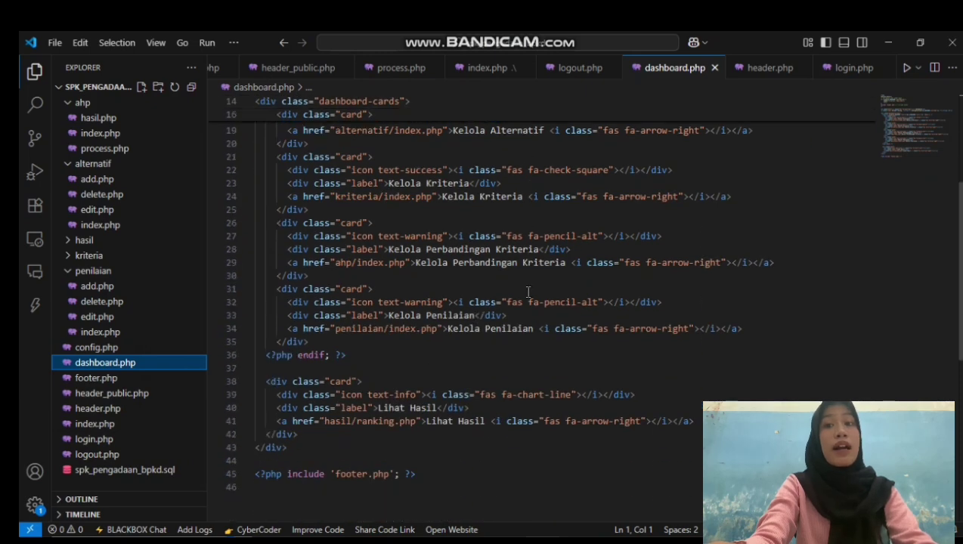
pyautogui.scroll(4, 528, 293)
pyautogui.scroll(2, 528, 293)
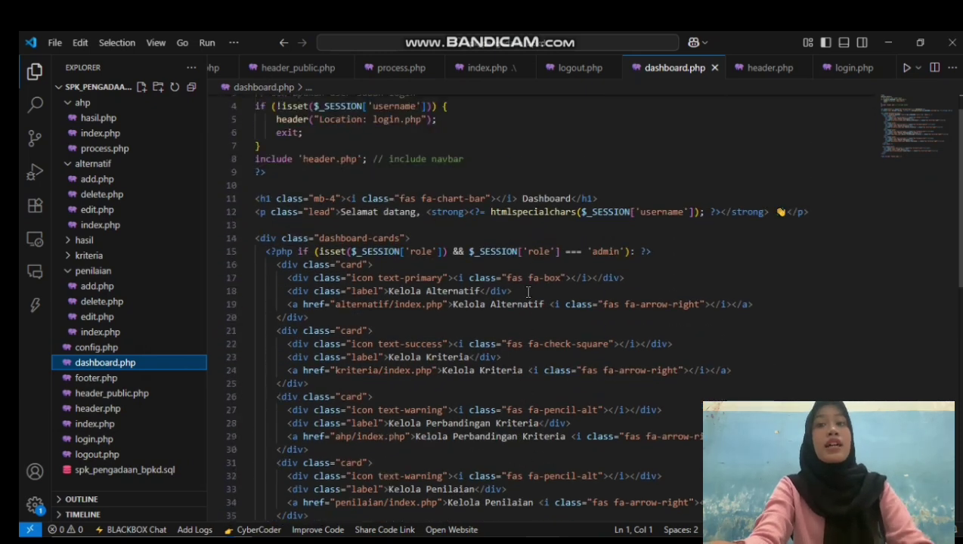
pyautogui.scroll(-1, 506, 353)
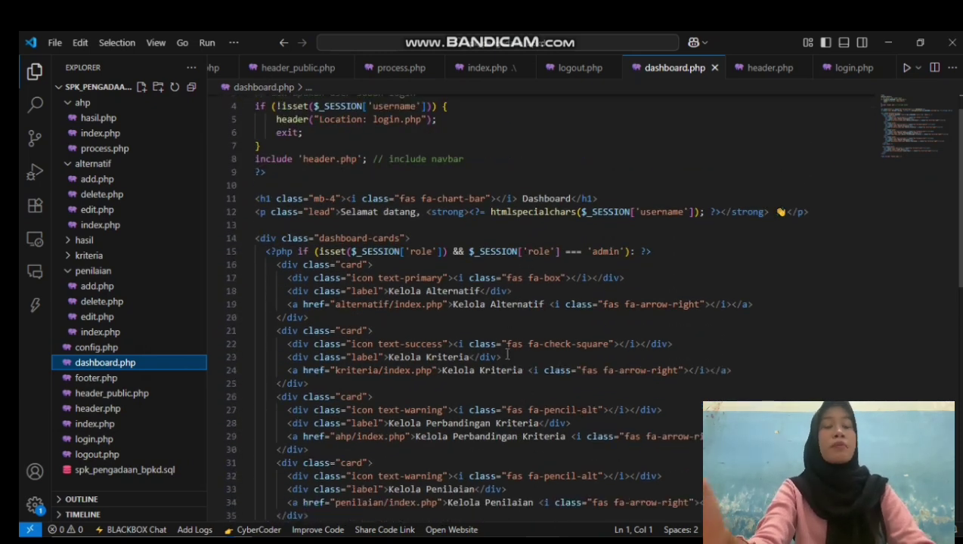
pyautogui.scroll(-1, 508, 354)
pyautogui.scroll(-3, 507, 353)
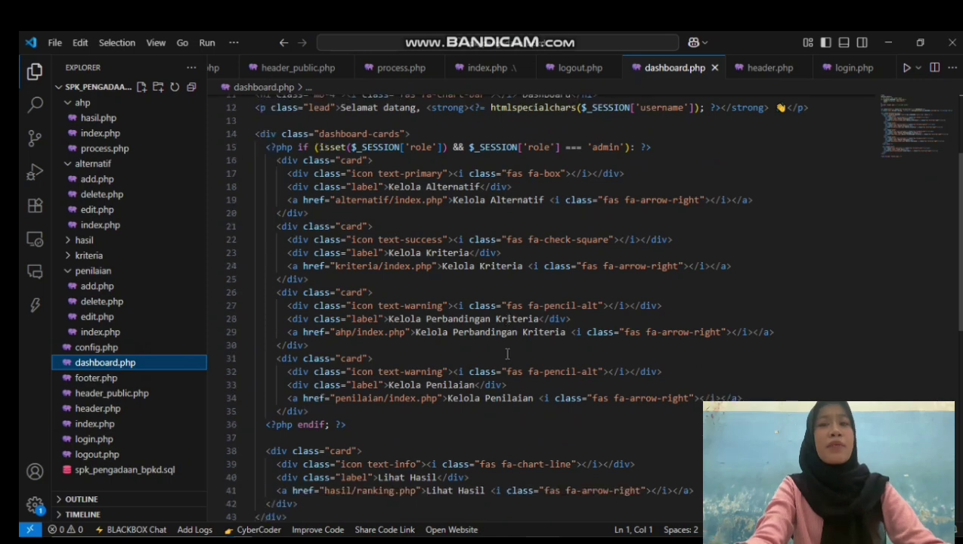
pyautogui.scroll(1, 507, 354)
pyautogui.scroll(4, 507, 354)
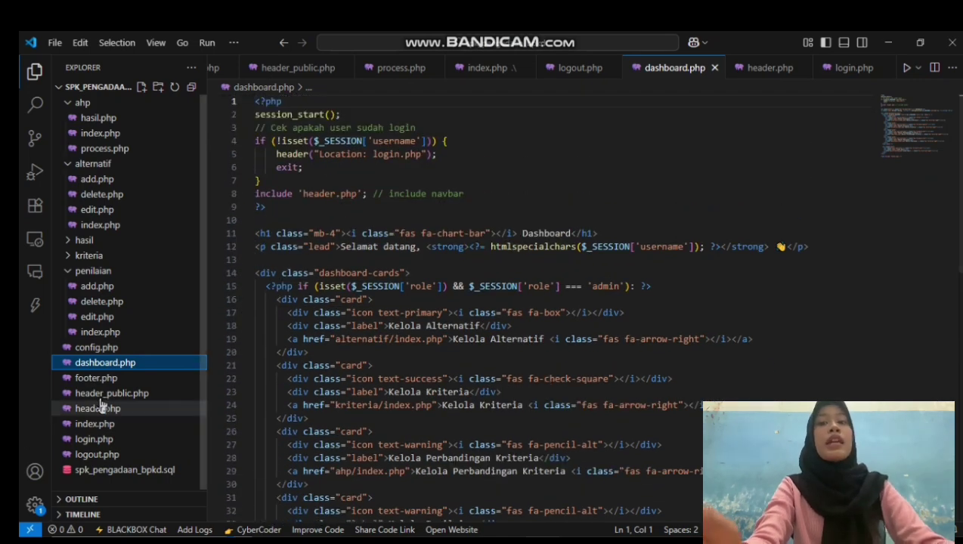
# Review header.php, check the XAMPP Control Panel, then return to the Chrome login page
pyautogui.click(102, 409)
pyautogui.scroll(7, 486, 368)
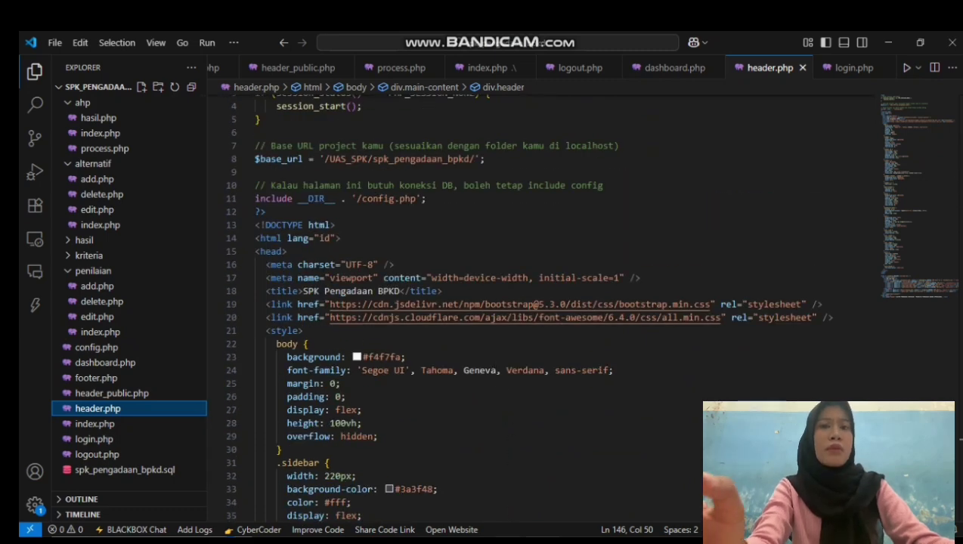
pyautogui.click(523, 503)
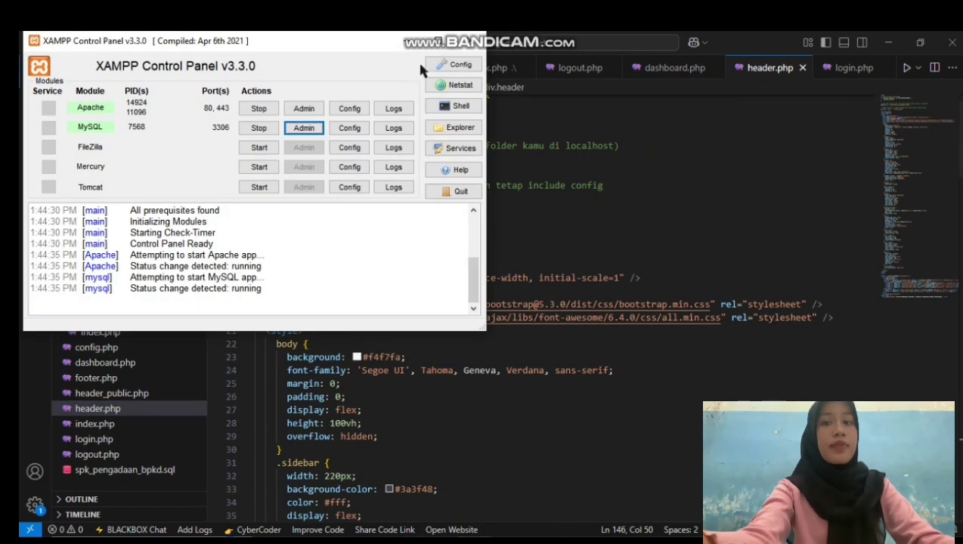
pyautogui.click(420, 42)
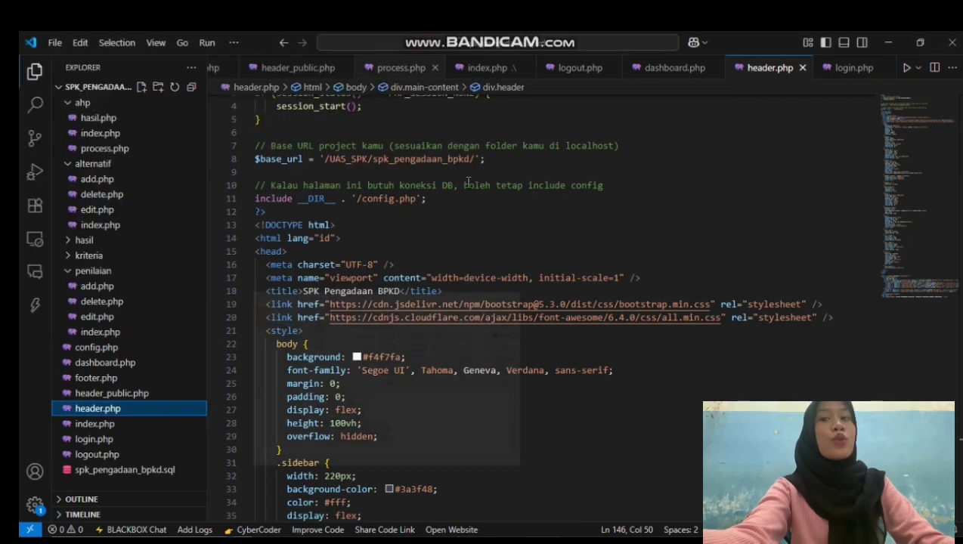
pyautogui.hotkey('alt', 'Tab')
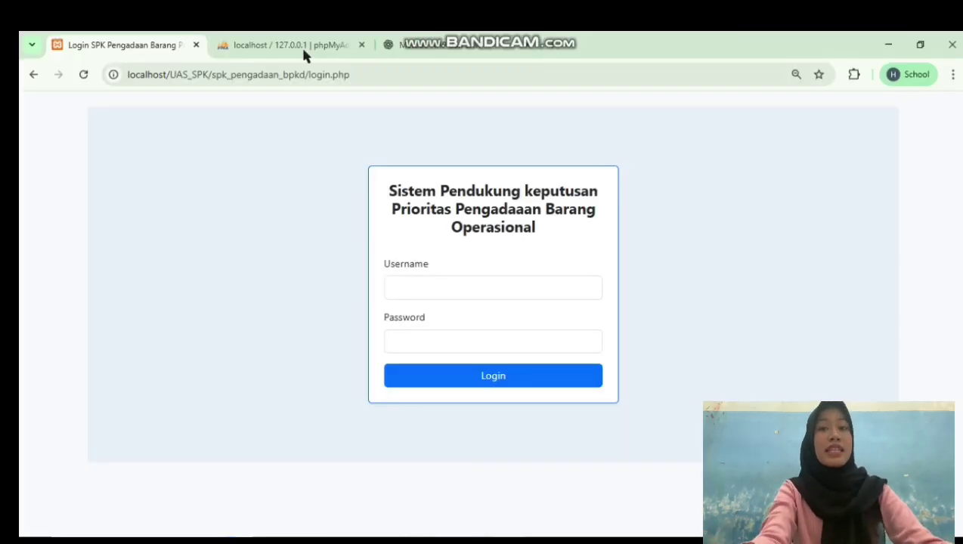
# In phpMyAdmin, browse the alternatif and kriteria tables of spk_pengadaan_bpkd
pyautogui.click(299, 47)
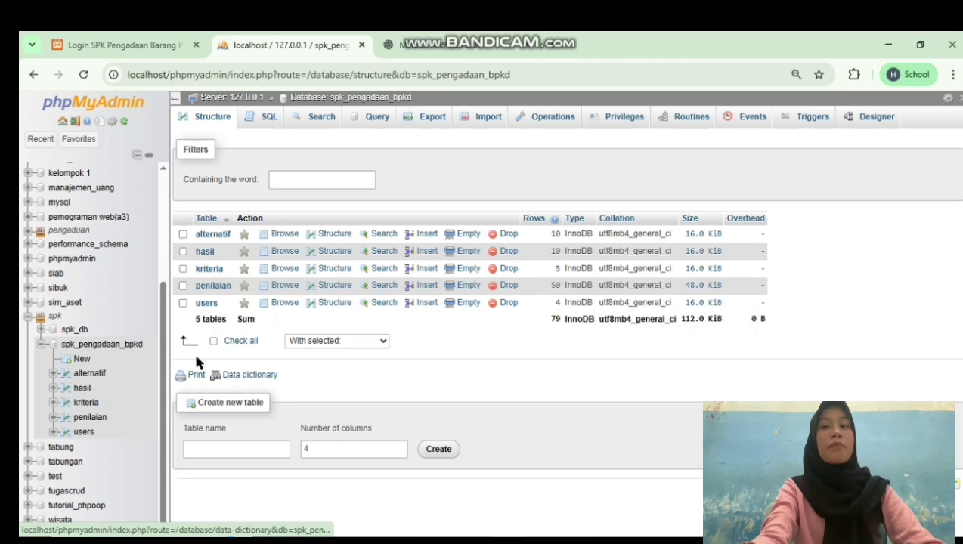
pyautogui.click(209, 238)
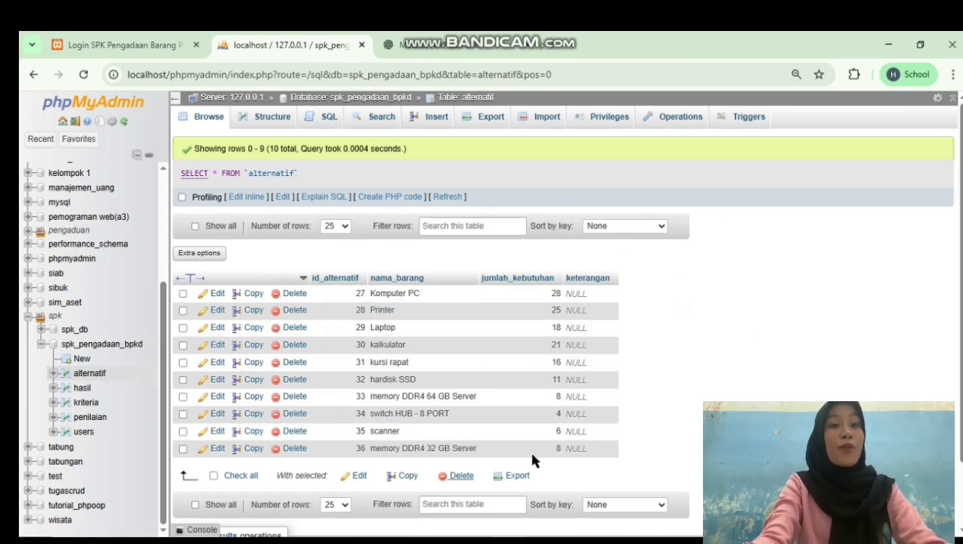
pyautogui.click(80, 406)
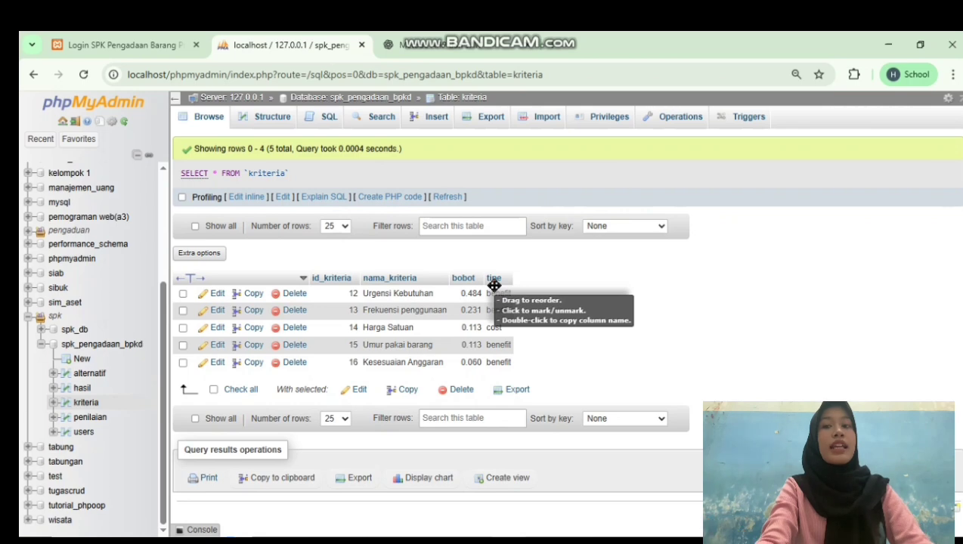
# Review the hasil table's SAW scores, then go back to the SPK login page
pyautogui.click(82, 388)
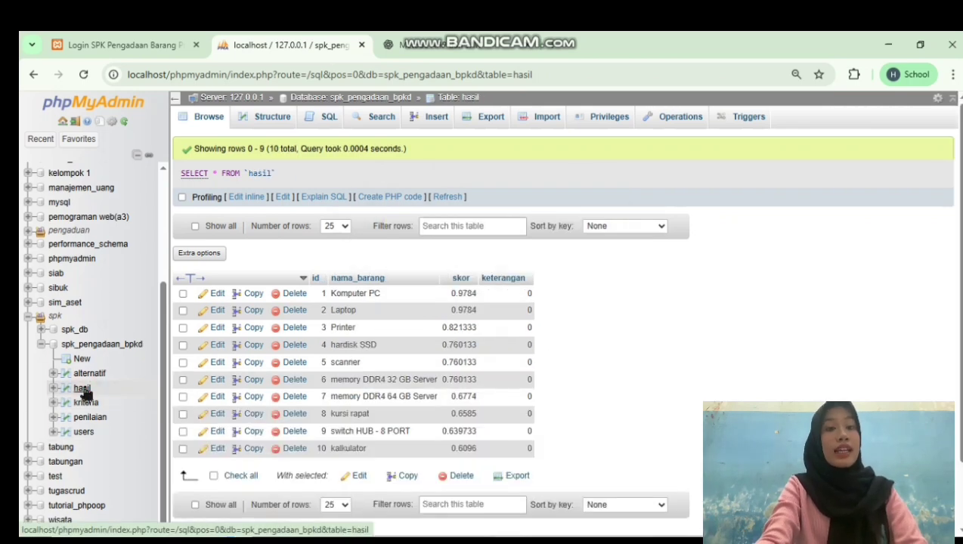
pyautogui.click(82, 389)
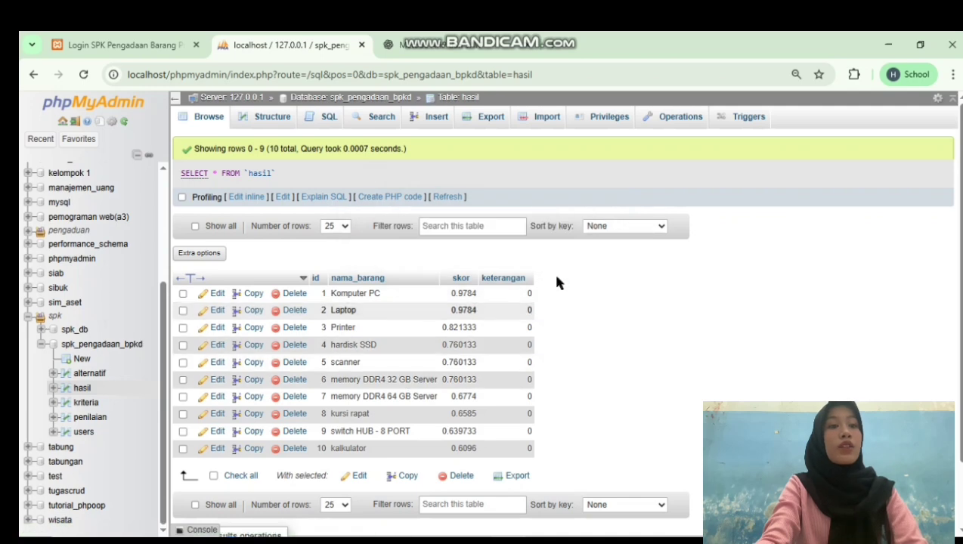
pyautogui.scroll(-2, 585, 291)
pyautogui.scroll(1, 585, 291)
pyautogui.scroll(-1, 590, 297)
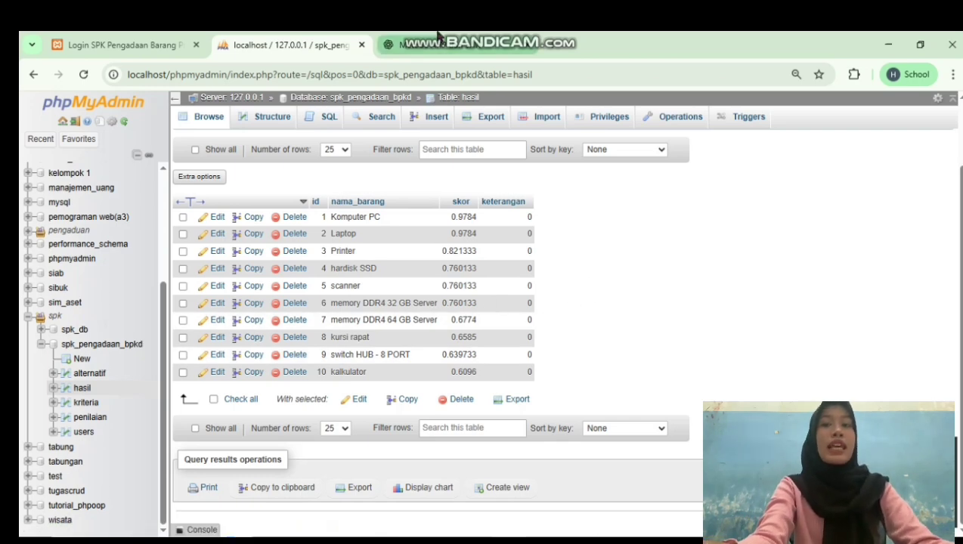
pyautogui.click(151, 45)
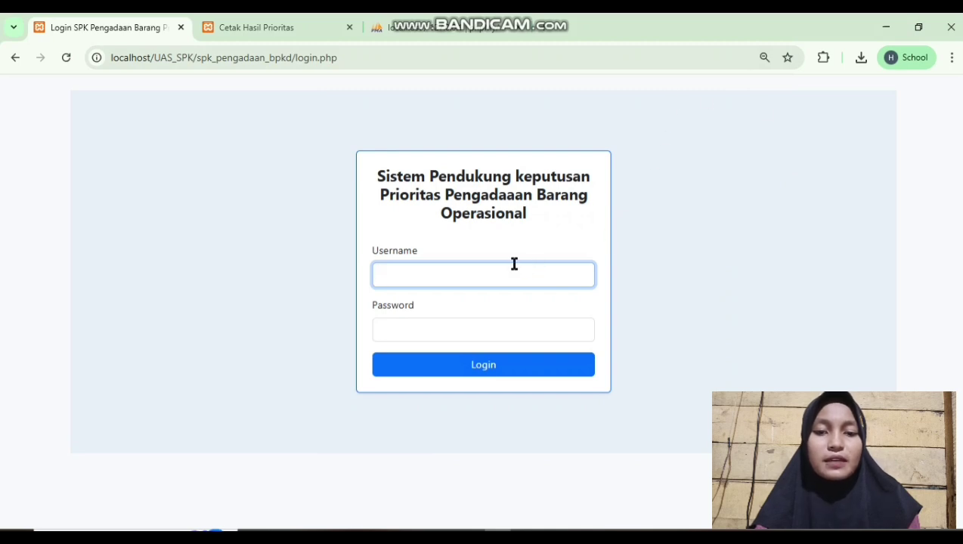
# Log in with the saved admin username and its password to reach the Dashboard
pyautogui.click(481, 269)
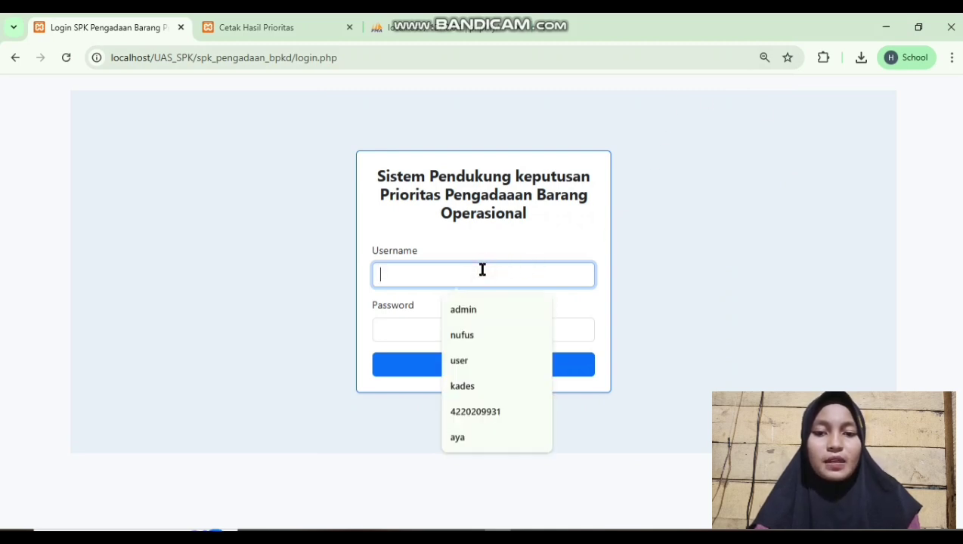
pyautogui.click(482, 310)
pyautogui.click(430, 327)
pyautogui.write('adm')
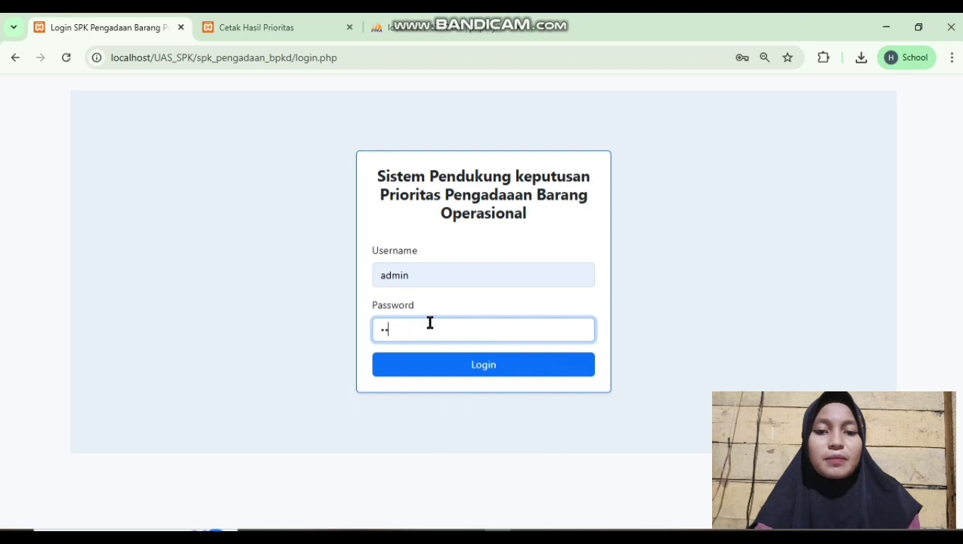
pyautogui.write('in')
pyautogui.click(428, 365)
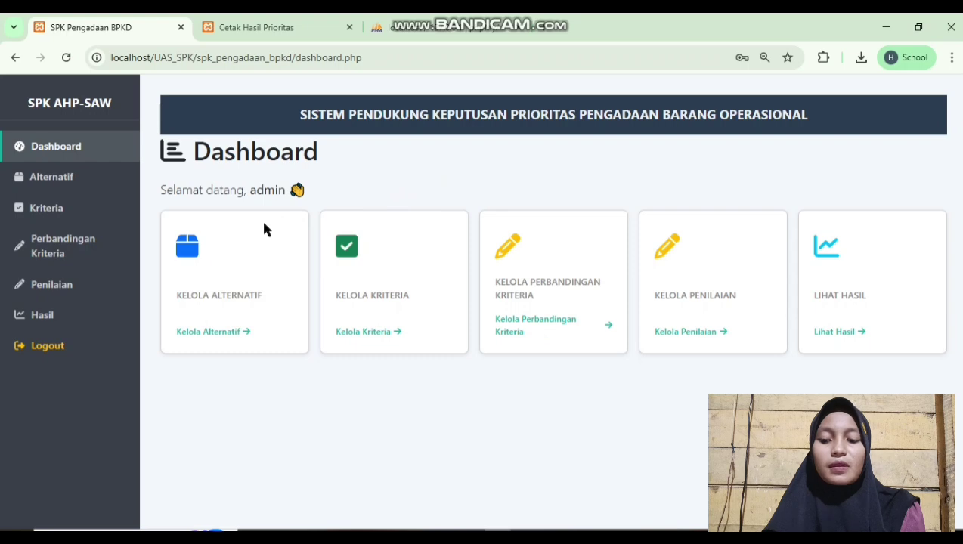
pyautogui.doubleClick(257, 267)
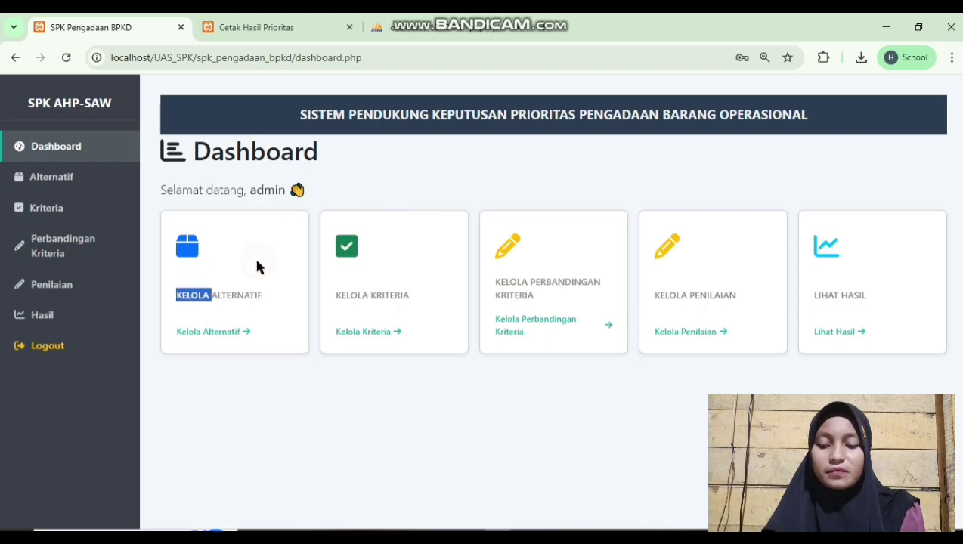
# In the Alternatif list, add Komputer PC with 28 units
pyautogui.click(225, 338)
pyautogui.click(248, 211)
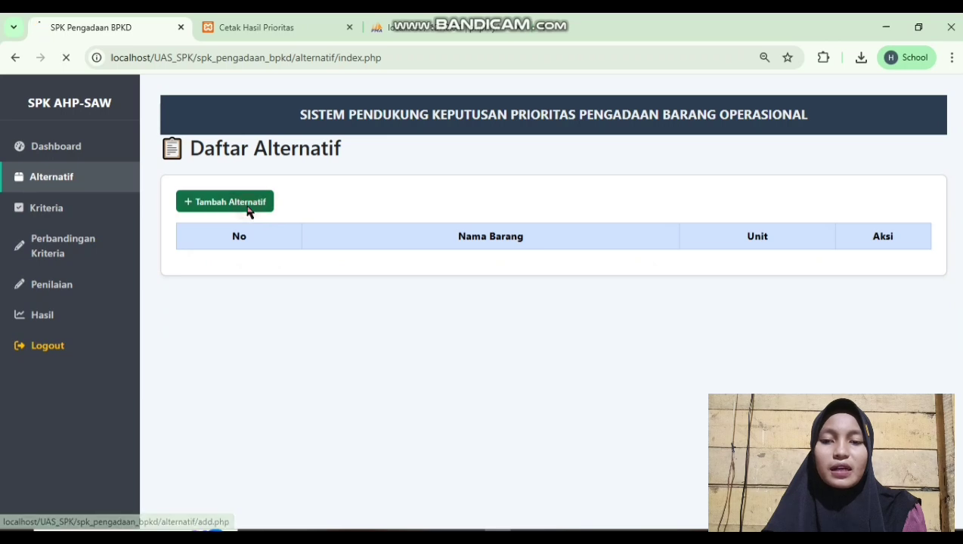
pyautogui.click(248, 216)
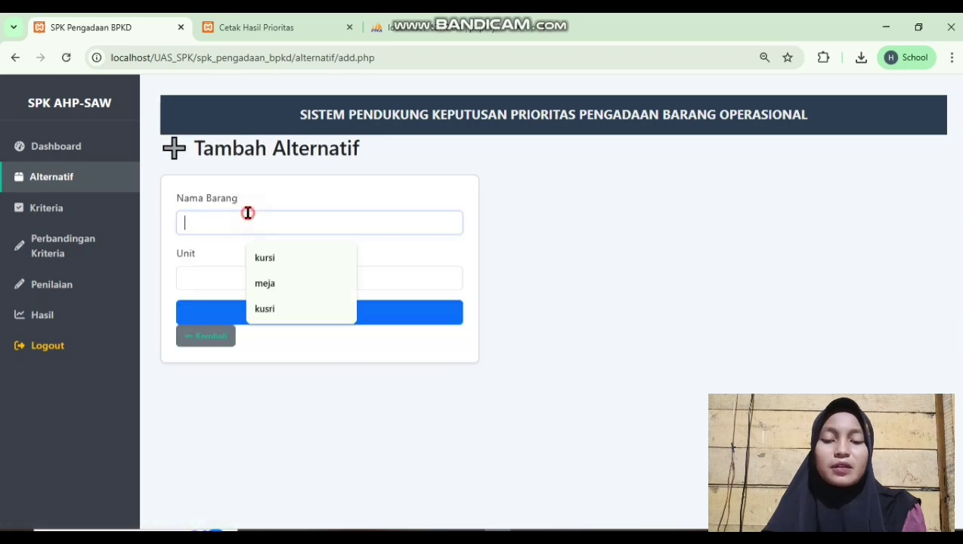
pyautogui.write('Ko')
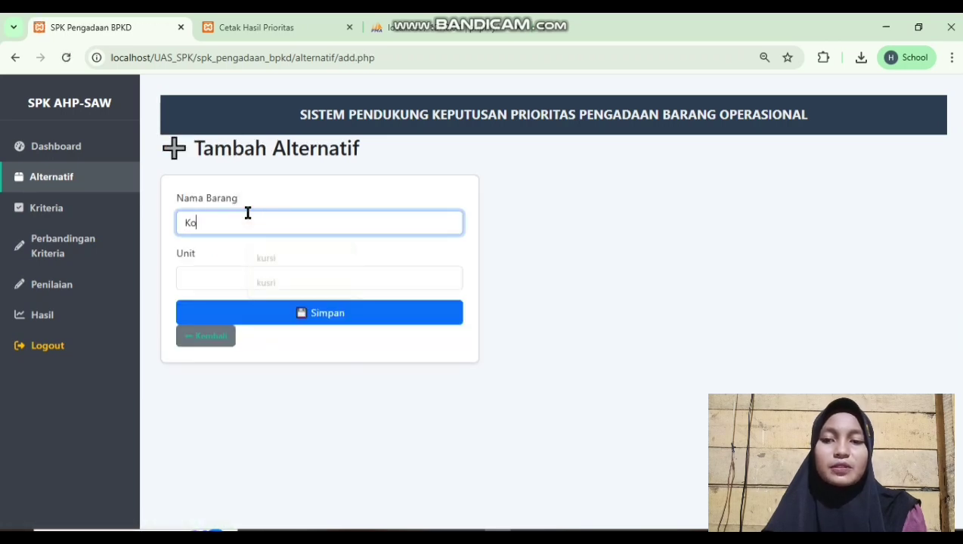
pyautogui.write('mputer ')
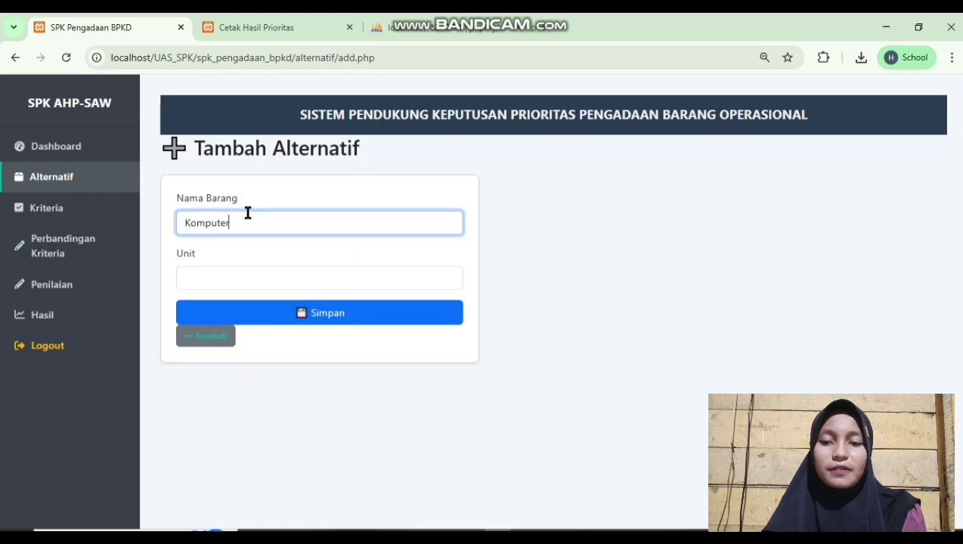
pyautogui.write('P')
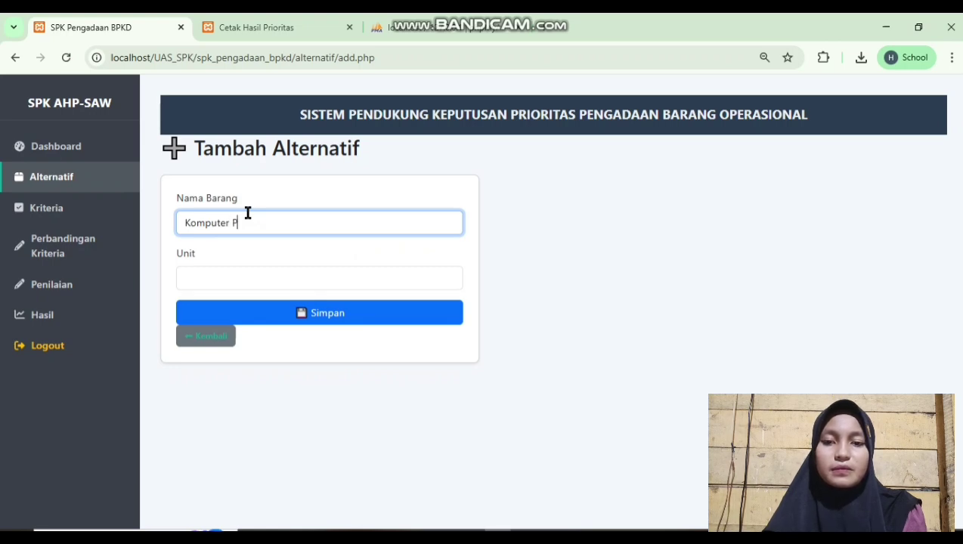
pyautogui.press('BackSpace')
pyautogui.write('PC')
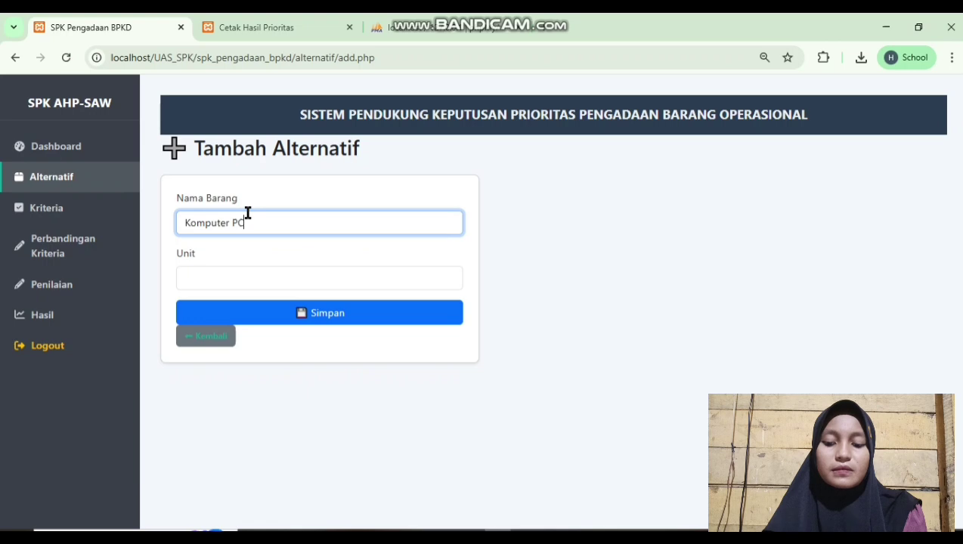
pyautogui.click(295, 282)
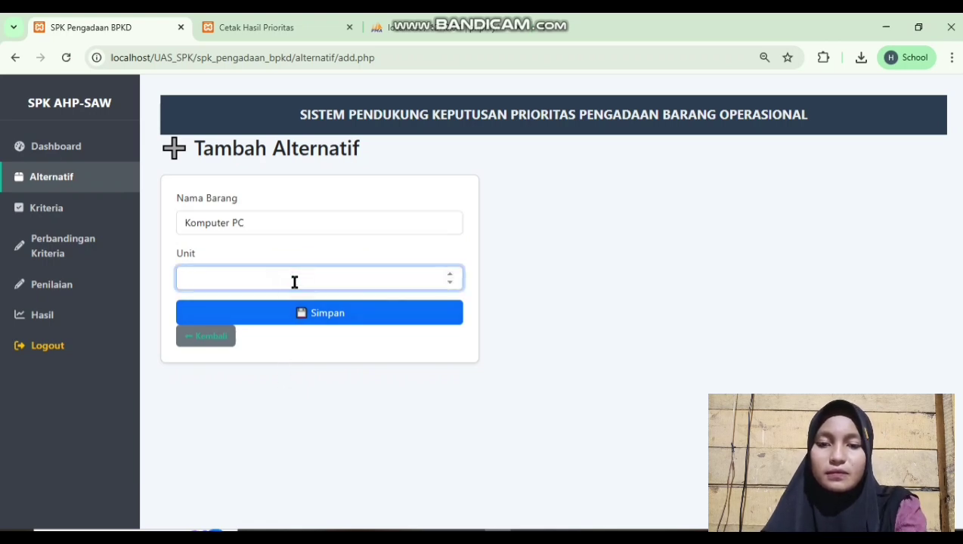
pyautogui.write('28')
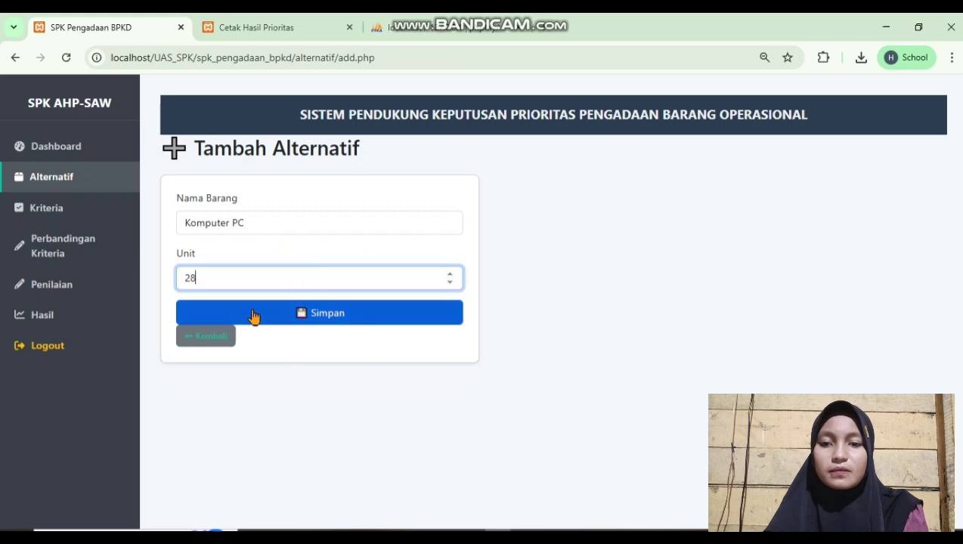
pyautogui.click(253, 313)
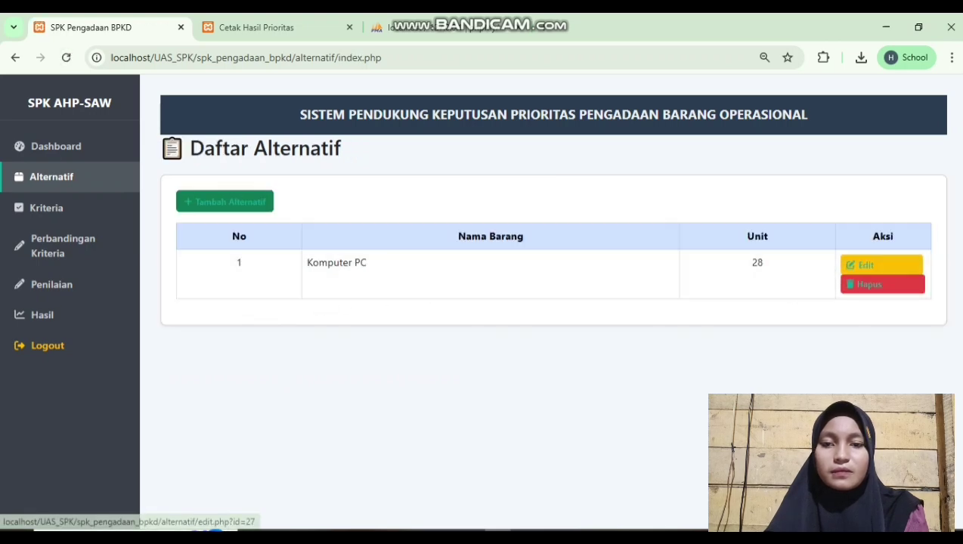
# Add Printer with 25 units and Laptop with 18 units as alternatives
pyautogui.click(255, 203)
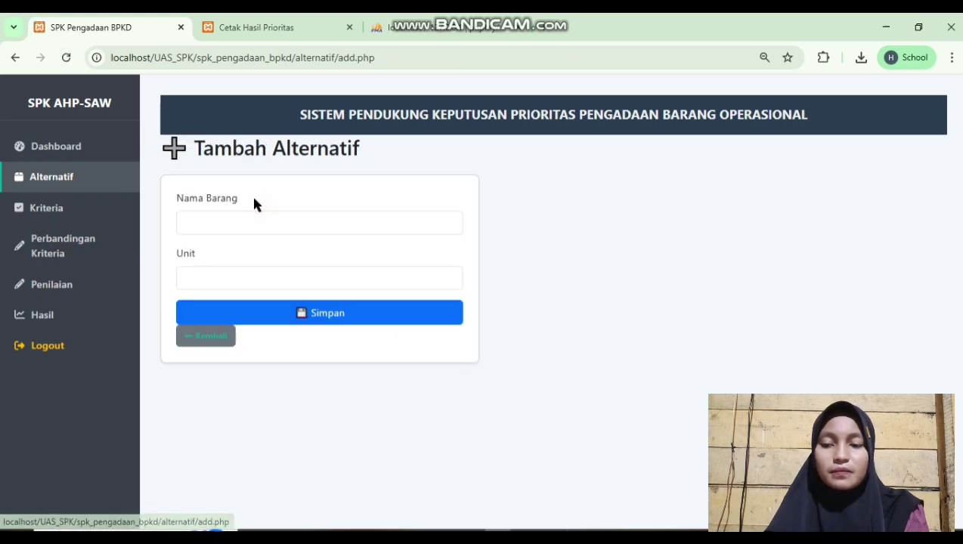
pyautogui.click(275, 219)
pyautogui.write('Printer')
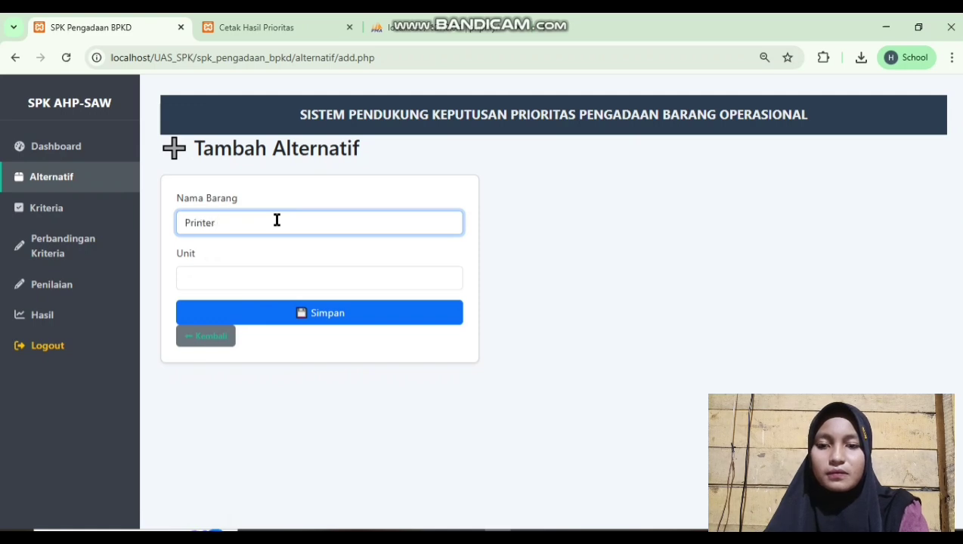
pyautogui.click(277, 281)
pyautogui.write('2')
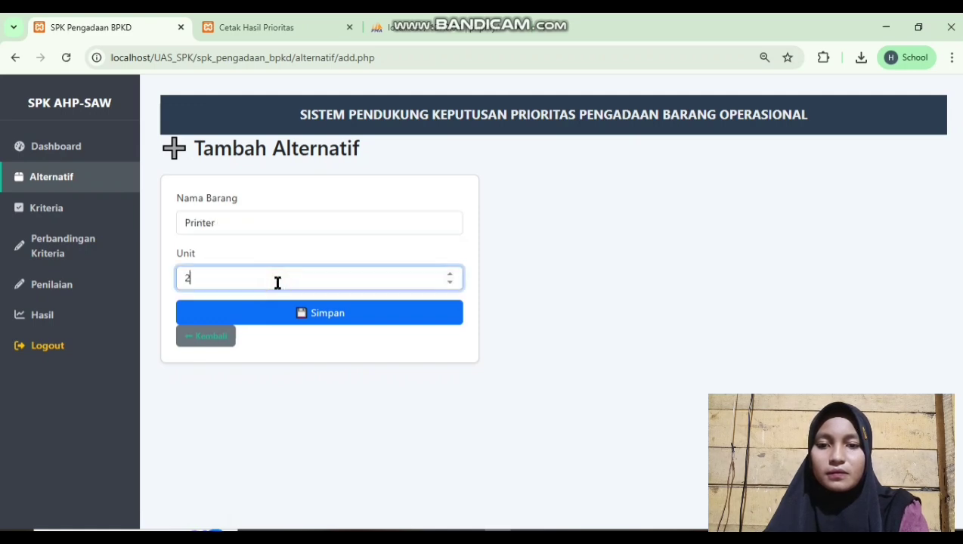
pyautogui.write('5')
pyautogui.click(286, 312)
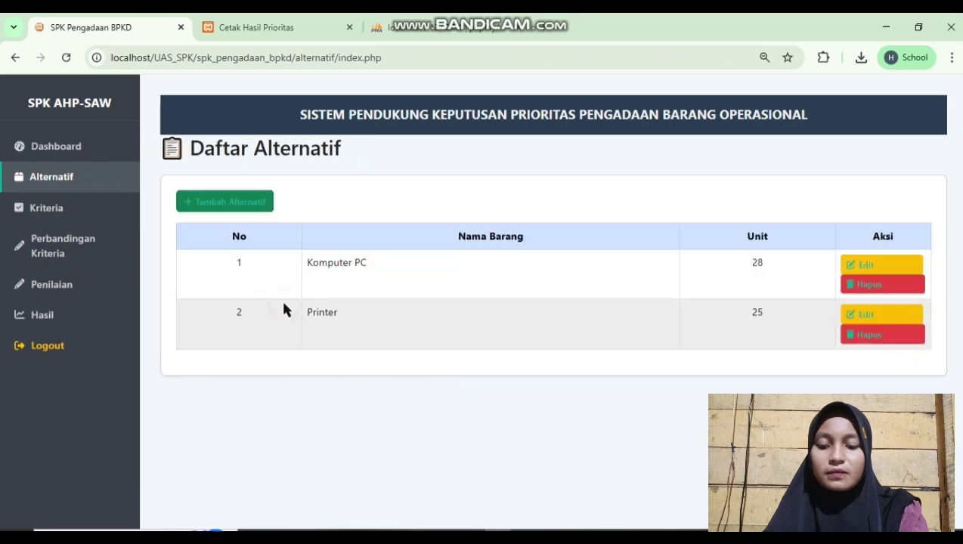
pyautogui.click(217, 201)
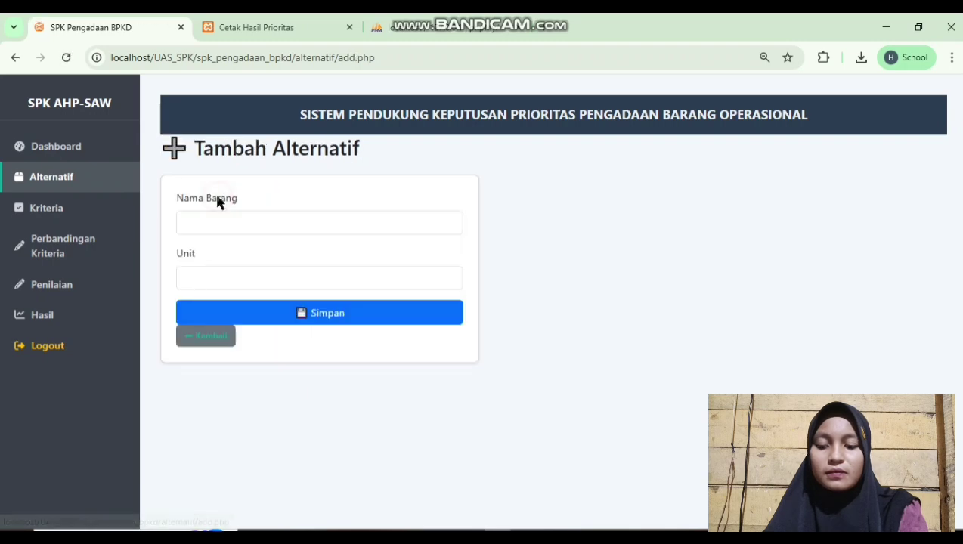
pyautogui.click(287, 224)
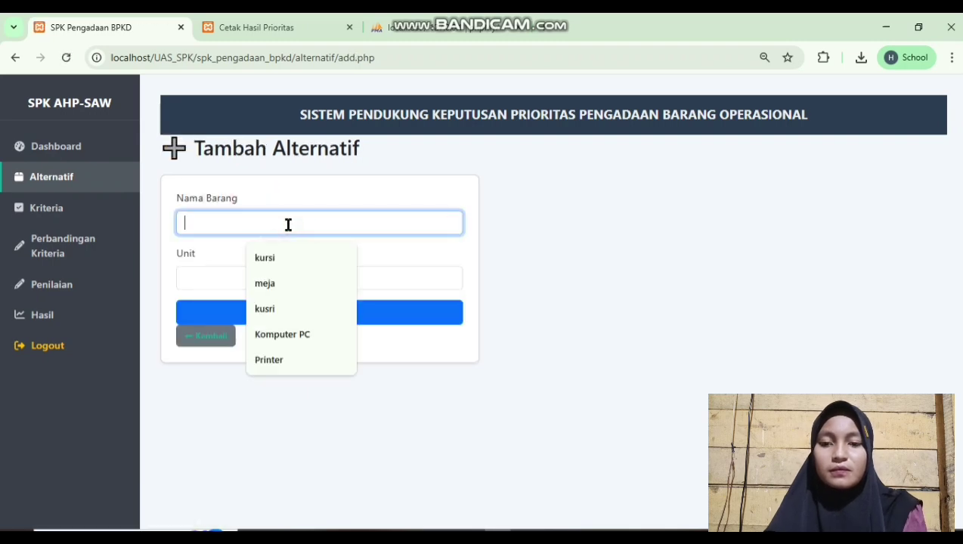
pyautogui.write('La')
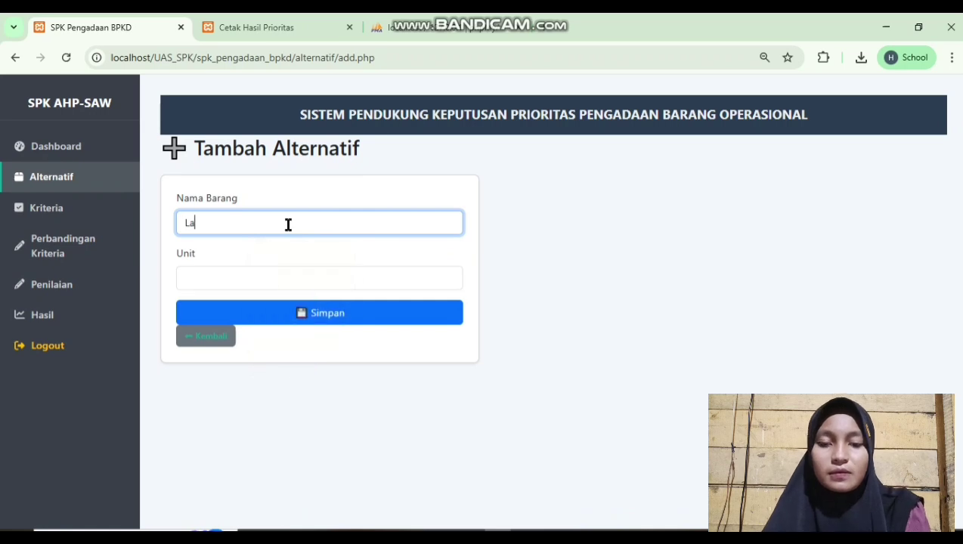
pyautogui.write('ptop')
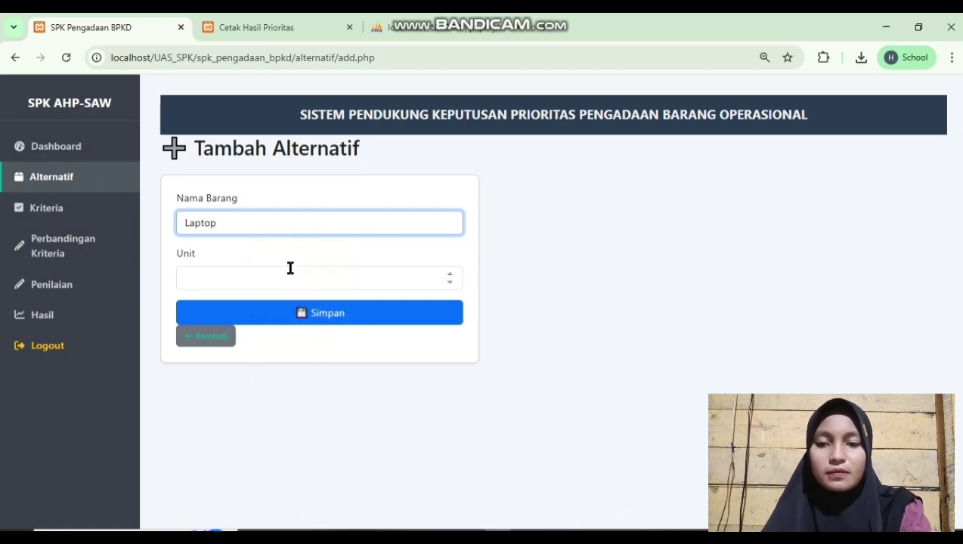
pyautogui.click(290, 272)
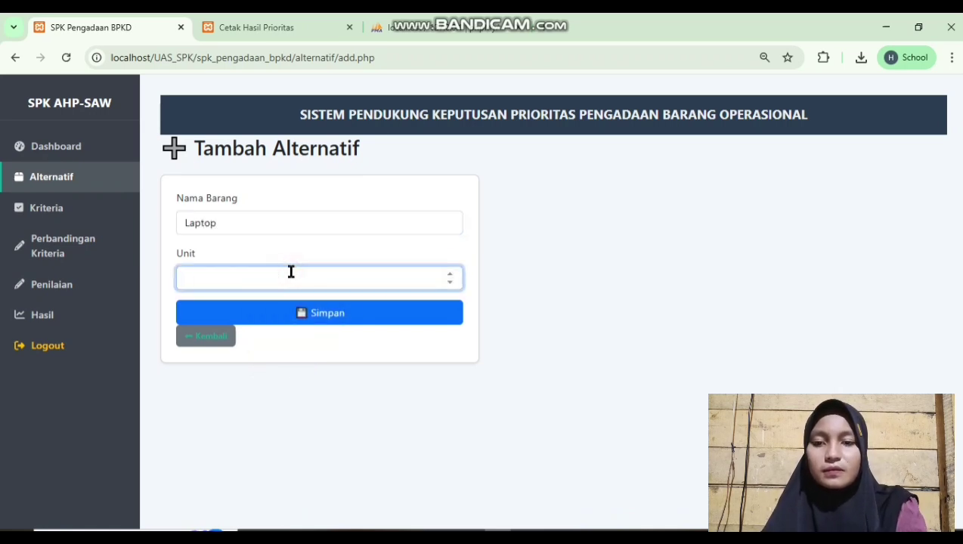
pyautogui.write('18')
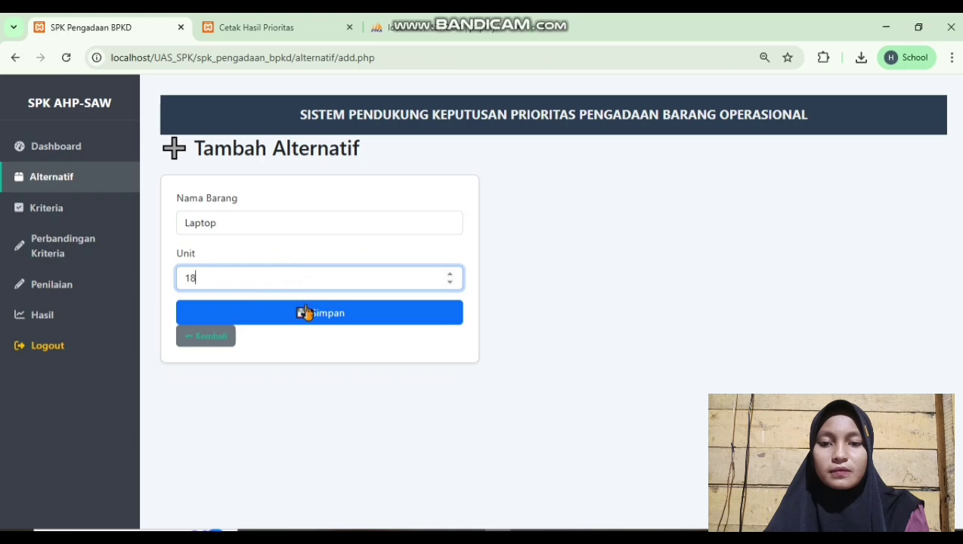
pyautogui.click(305, 313)
# Add memory DDR4 32 GB Server with 8 units as the tenth alternative
pyautogui.click(251, 204)
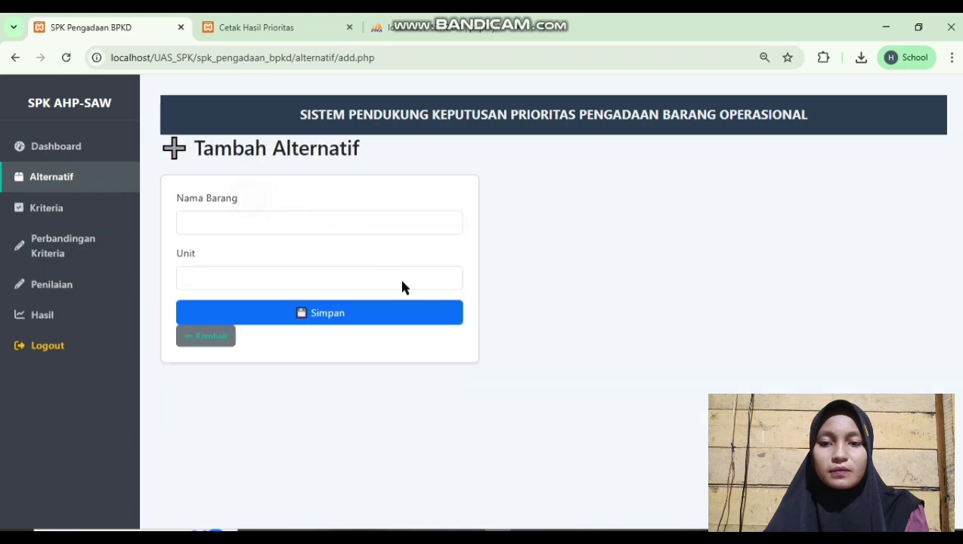
pyautogui.click(384, 223)
pyautogui.write('Me')
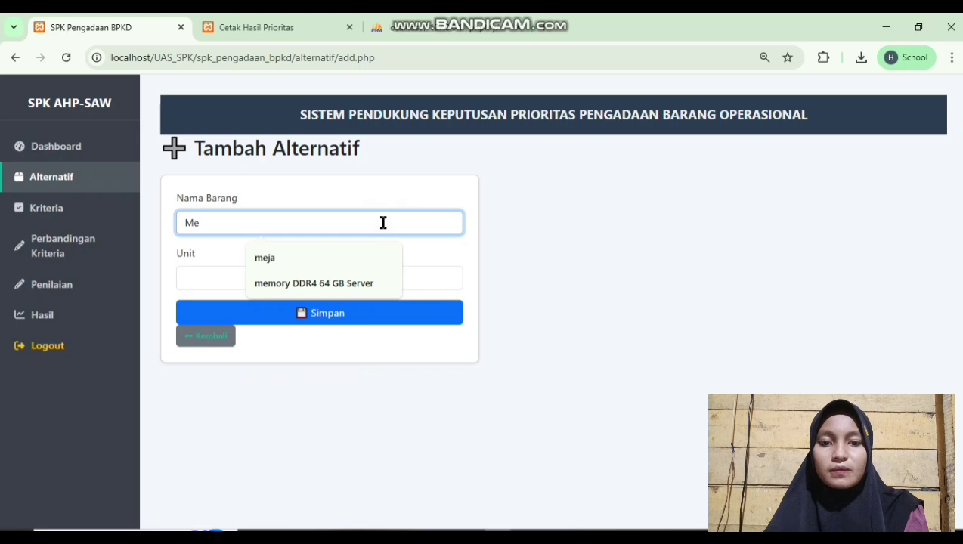
pyautogui.click(370, 282)
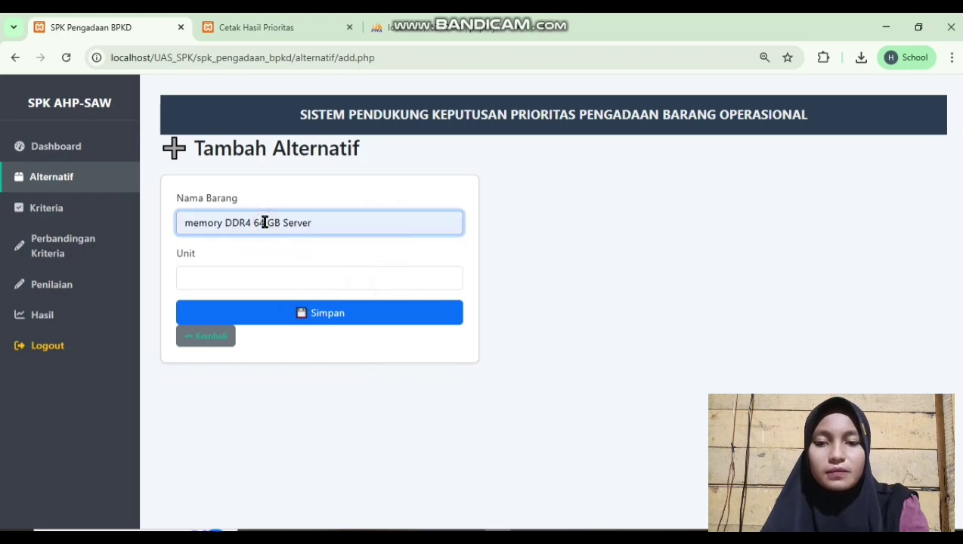
pyautogui.click(264, 222)
pyautogui.press('BackSpace')
pyautogui.press('BackSpace')
pyautogui.write('32')
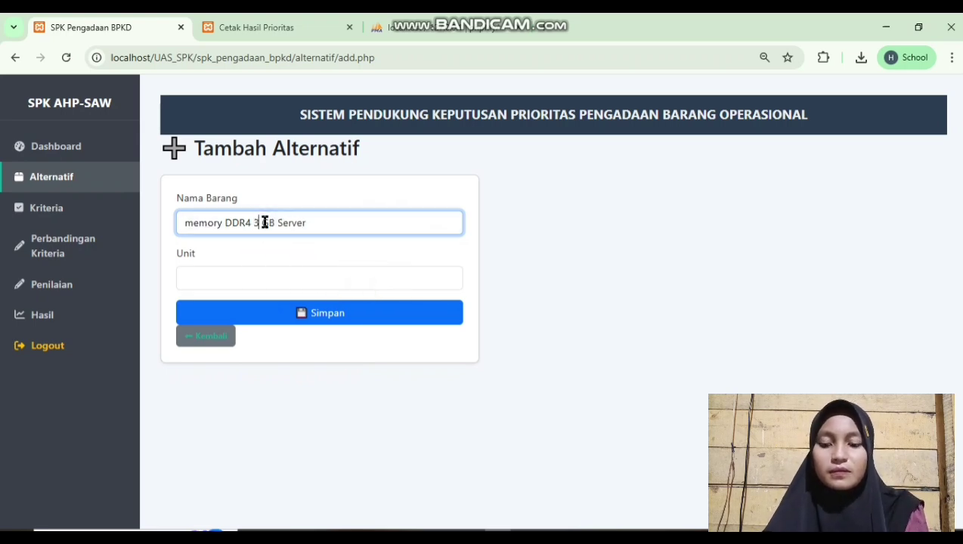
pyautogui.click(265, 275)
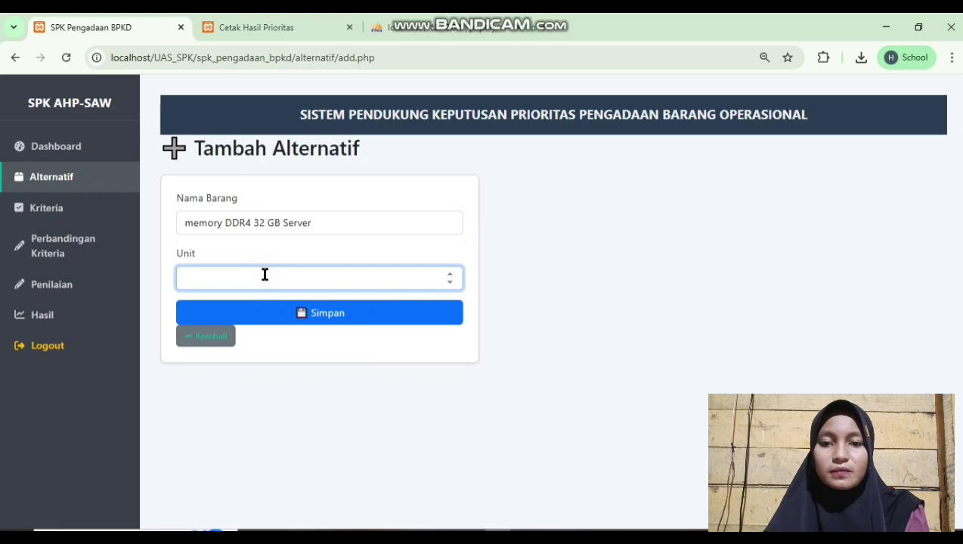
pyautogui.write('8')
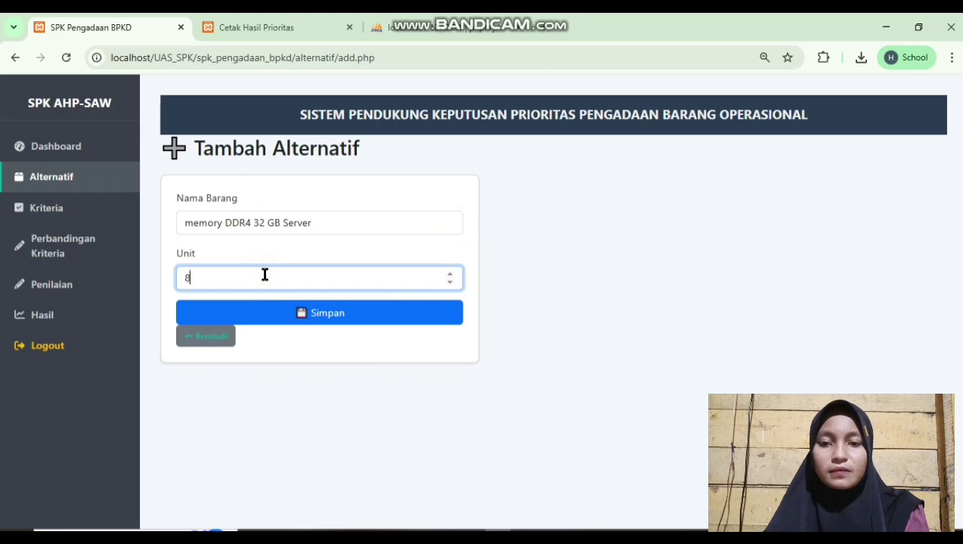
pyautogui.click(295, 313)
pyautogui.scroll(-4, 440, 332)
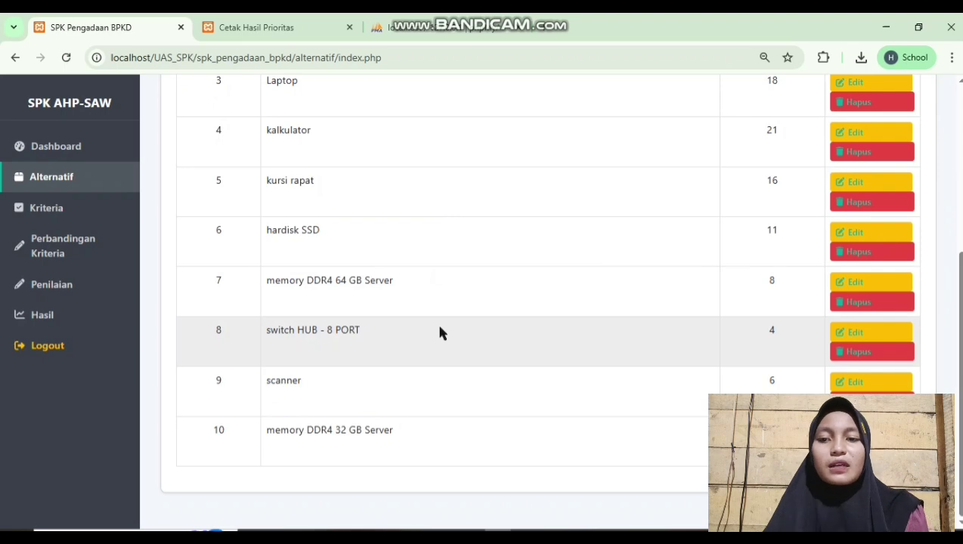
# Add the criterion Urgensi Kebutuhan with weight 1 and type Benefit
pyautogui.click(30, 209)
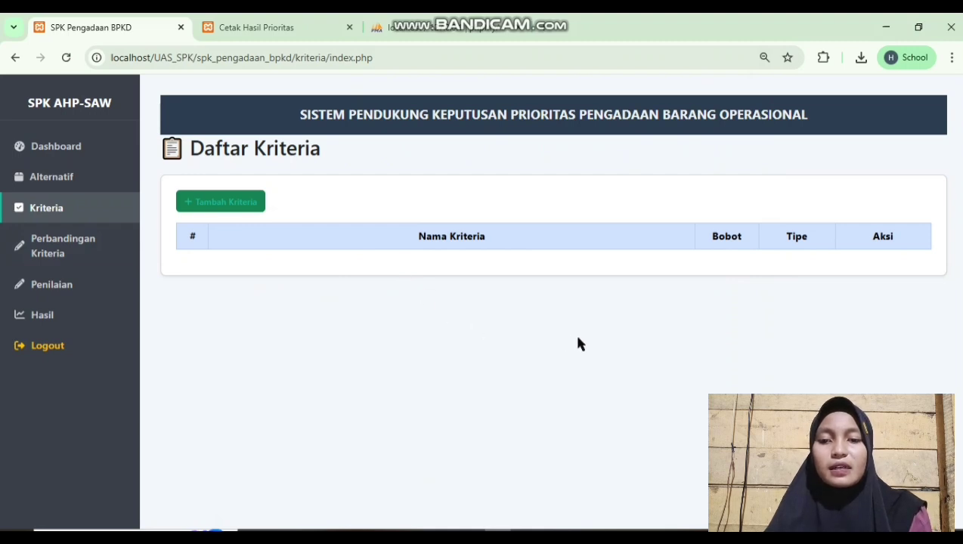
pyautogui.click(243, 203)
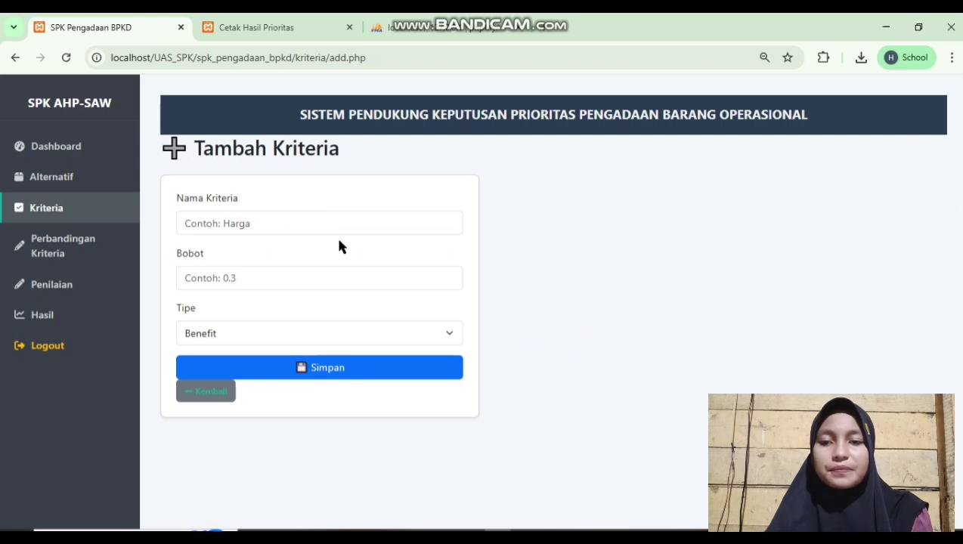
pyautogui.click(355, 215)
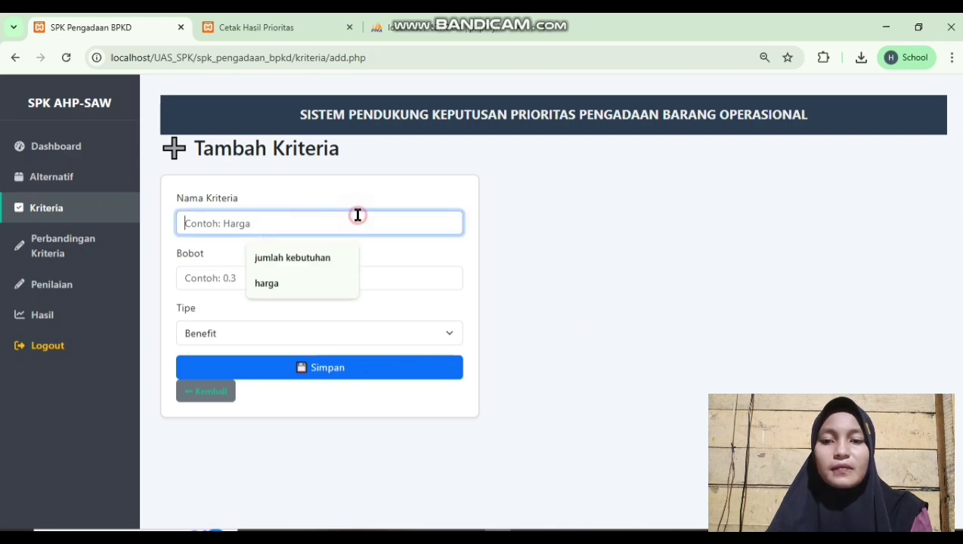
pyautogui.write('Urge')
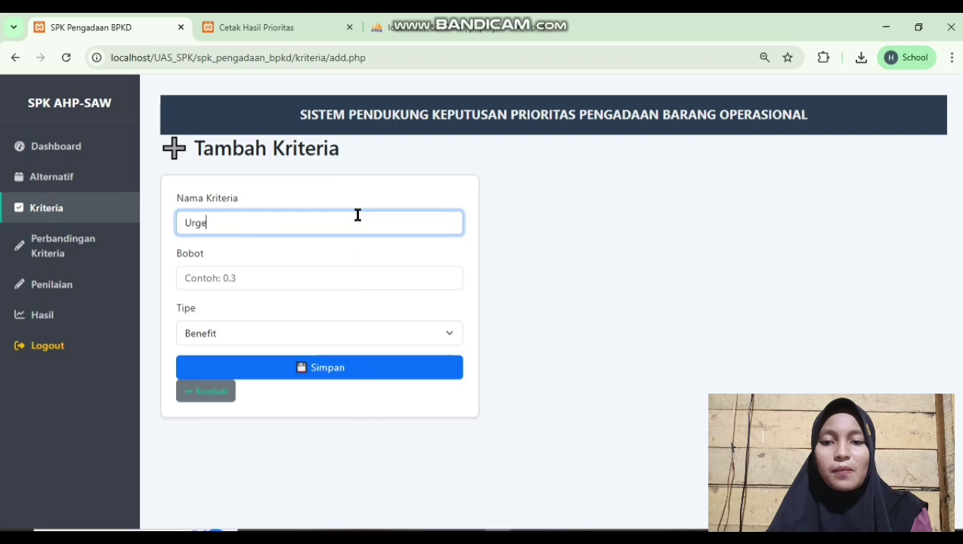
pyautogui.write('nsi Ke')
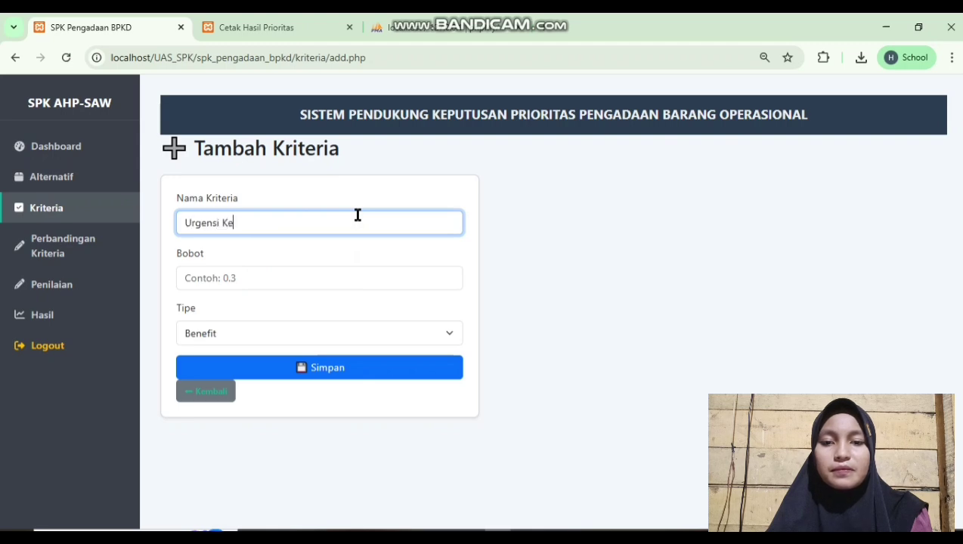
pyautogui.write('butuhan')
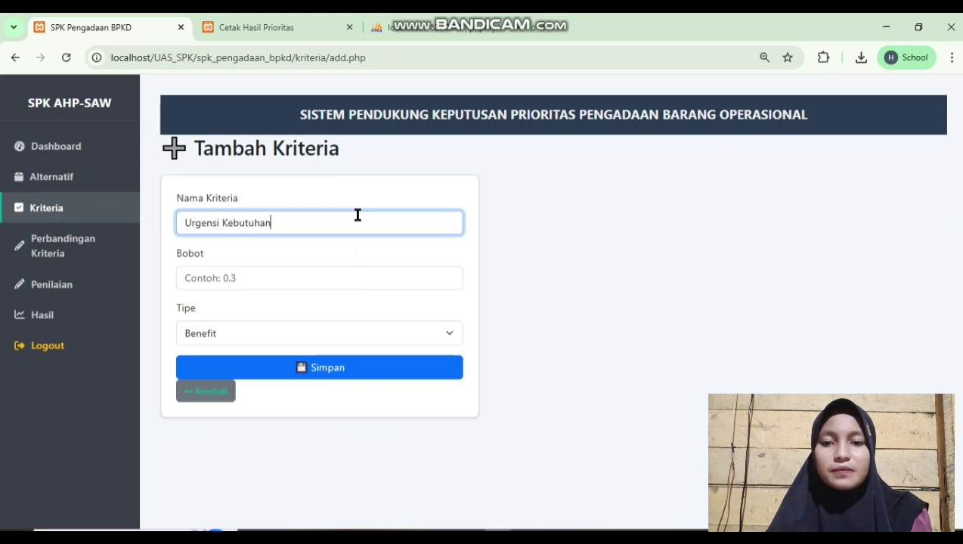
pyautogui.click(373, 282)
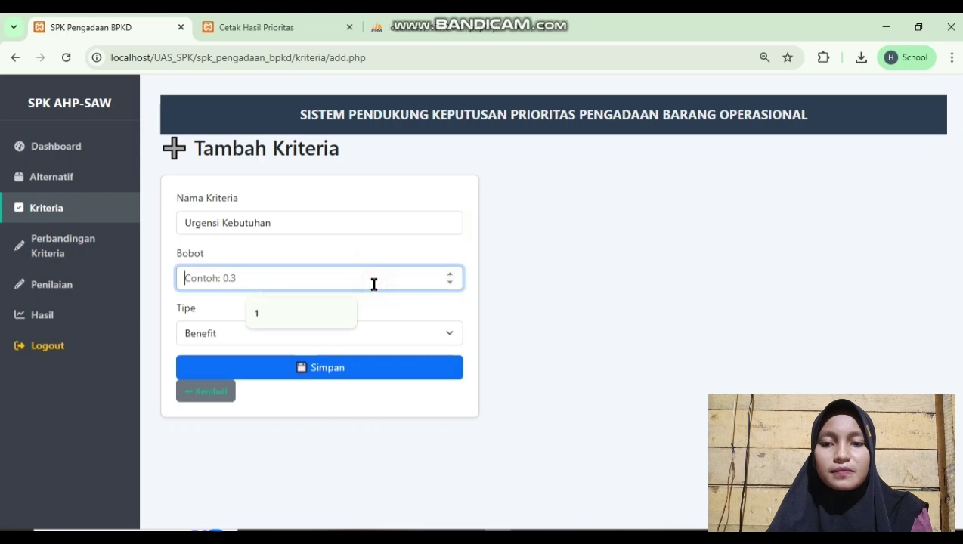
pyautogui.click(341, 308)
pyautogui.click(330, 336)
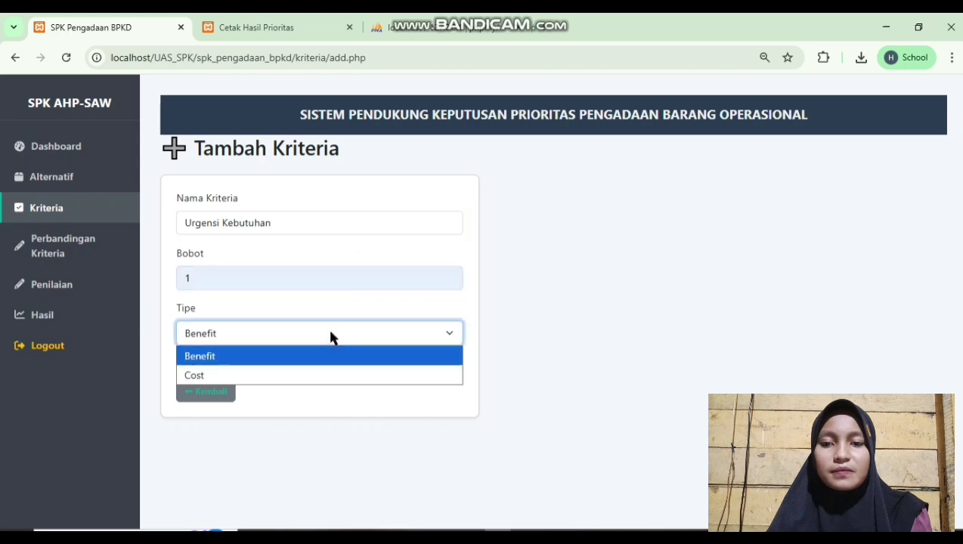
pyautogui.click(335, 355)
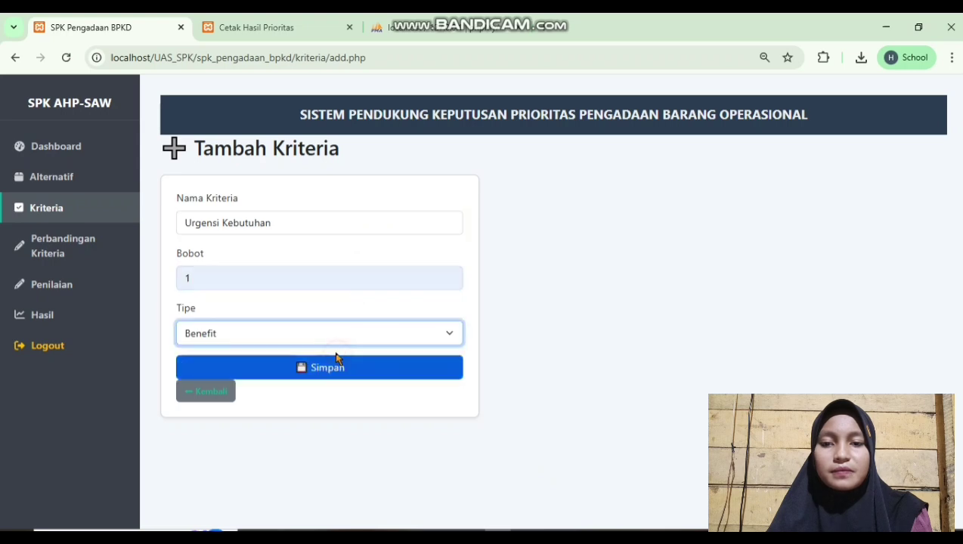
pyautogui.click(294, 368)
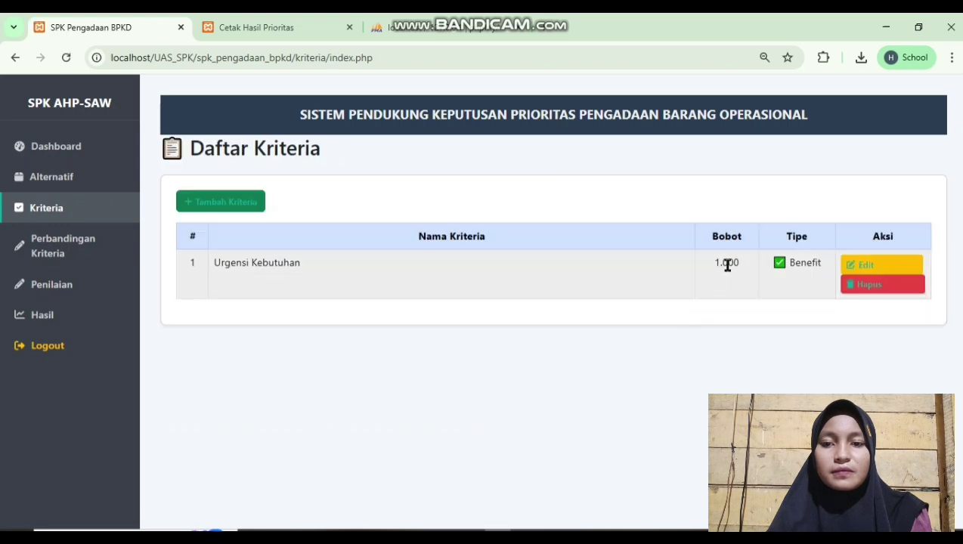
# Add the criterion Kesesuaian Anggaran with weight 5000 and type Benefit
pyautogui.click(220, 201)
pyautogui.click(301, 224)
pyautogui.write('Keseu')
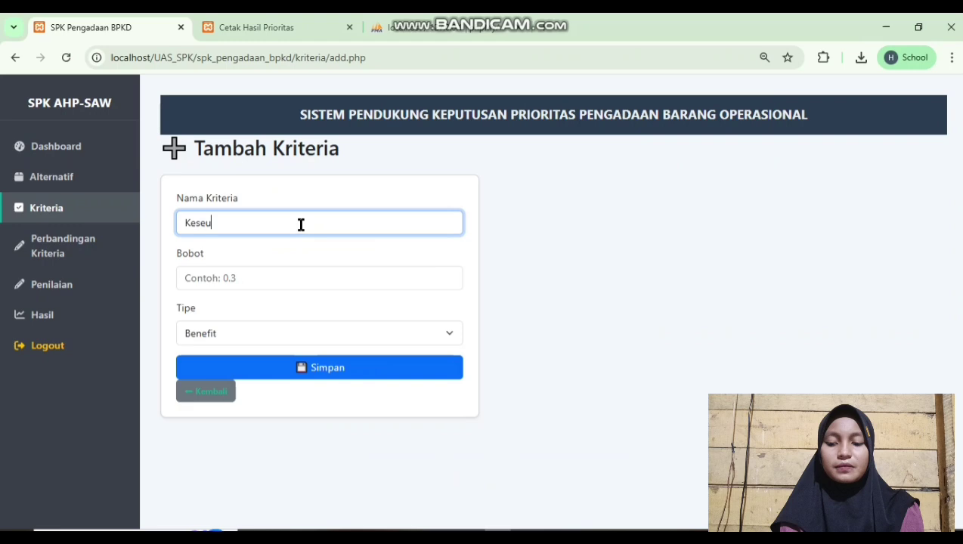
pyautogui.press('BackSpace')
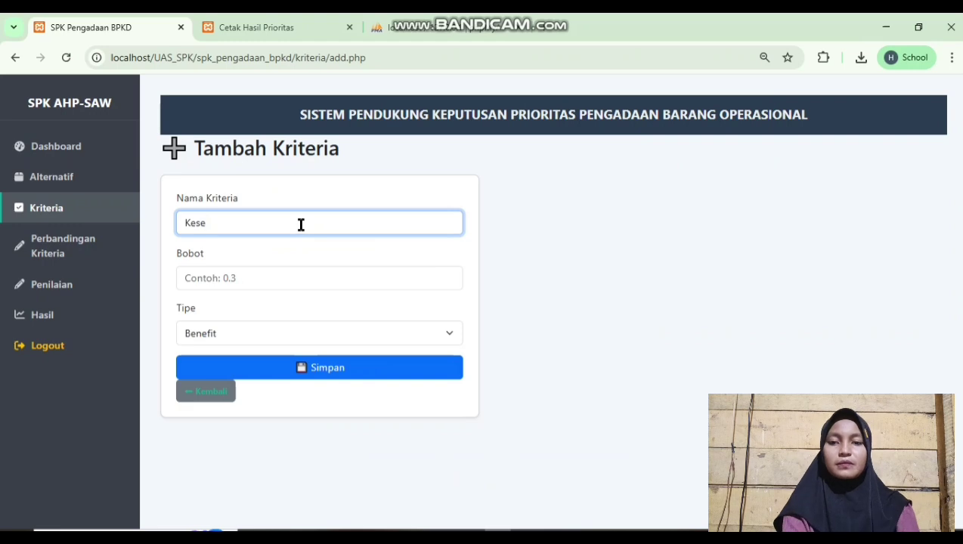
pyautogui.write('suaian ')
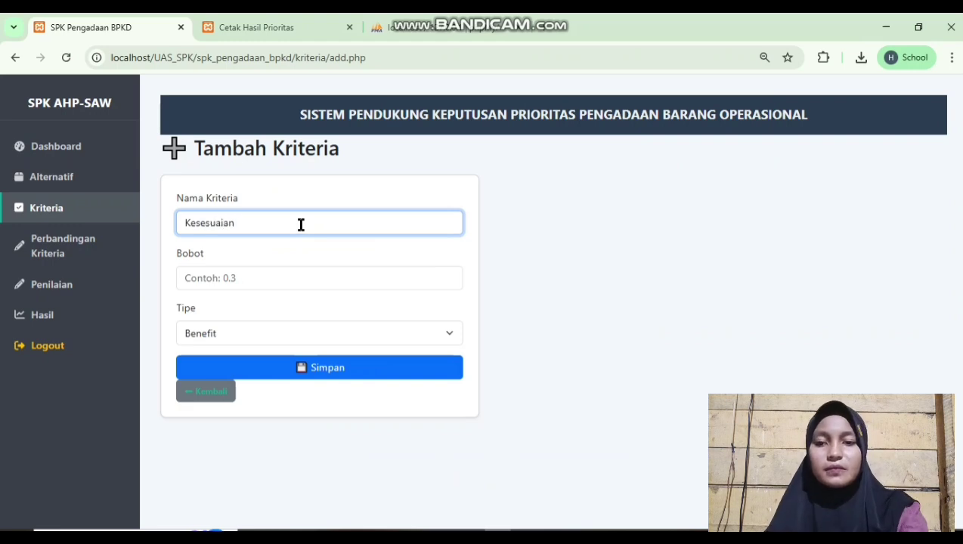
pyautogui.write('Anggaran')
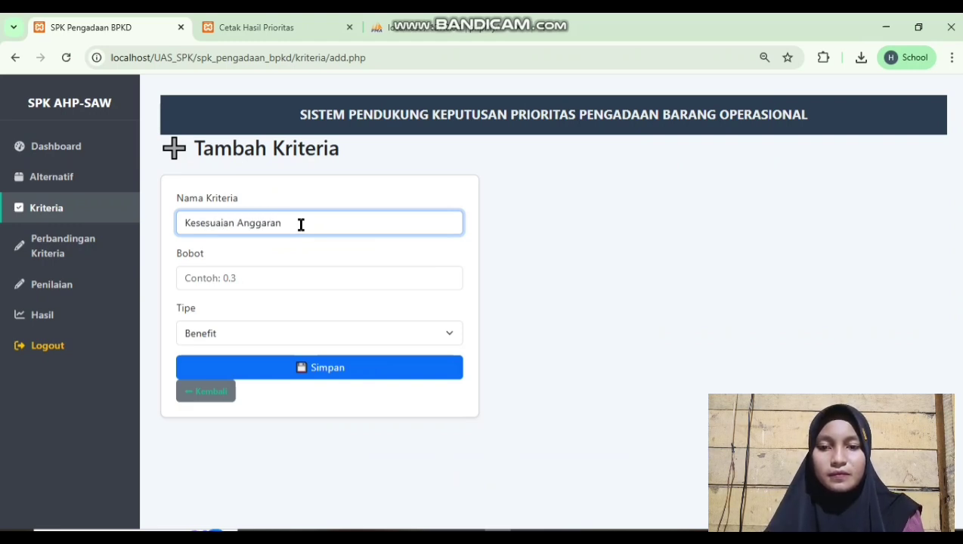
pyautogui.click(310, 278)
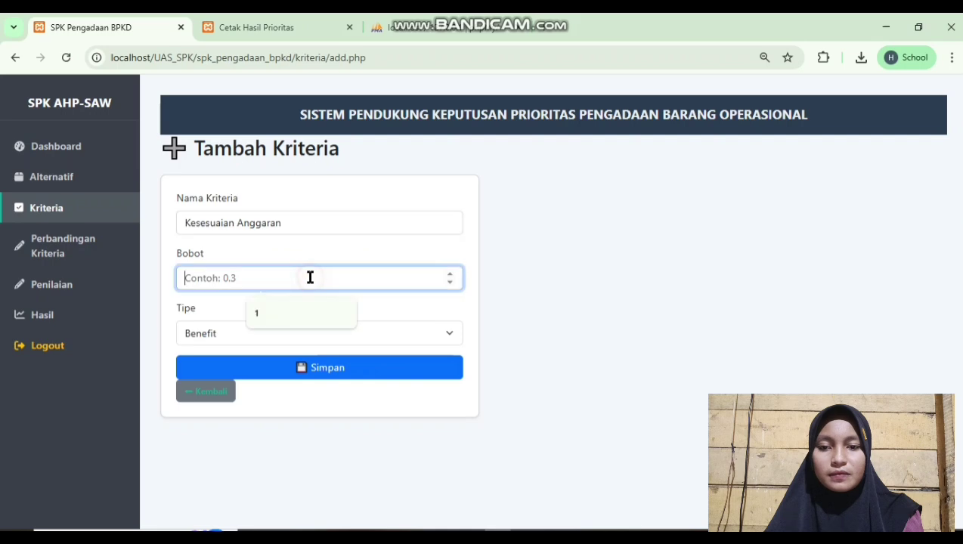
pyautogui.write('5')
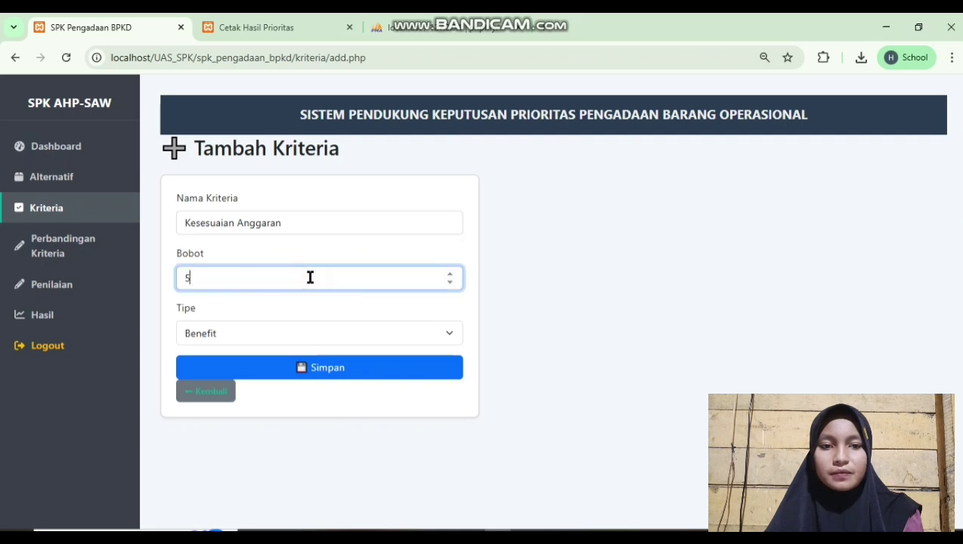
pyautogui.write('000')
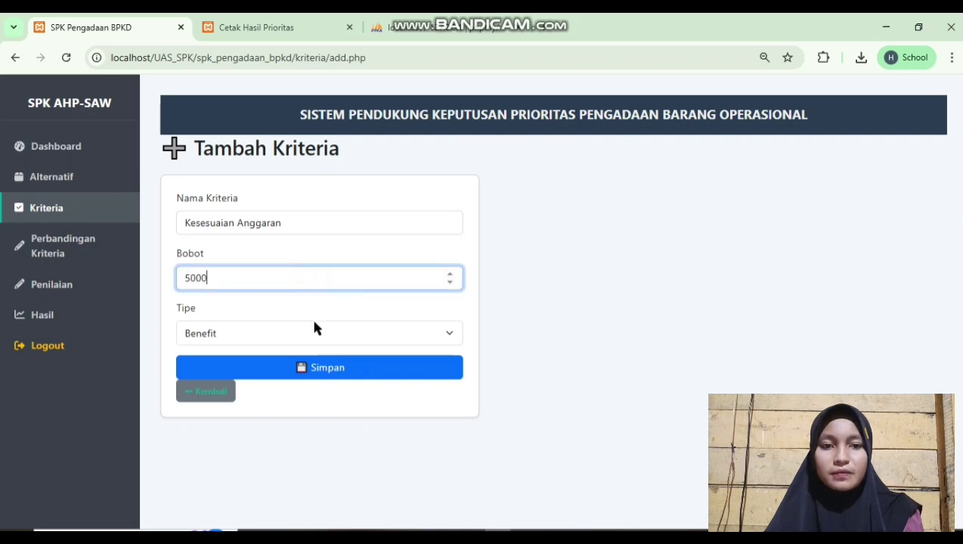
pyautogui.click(315, 332)
pyautogui.click(313, 357)
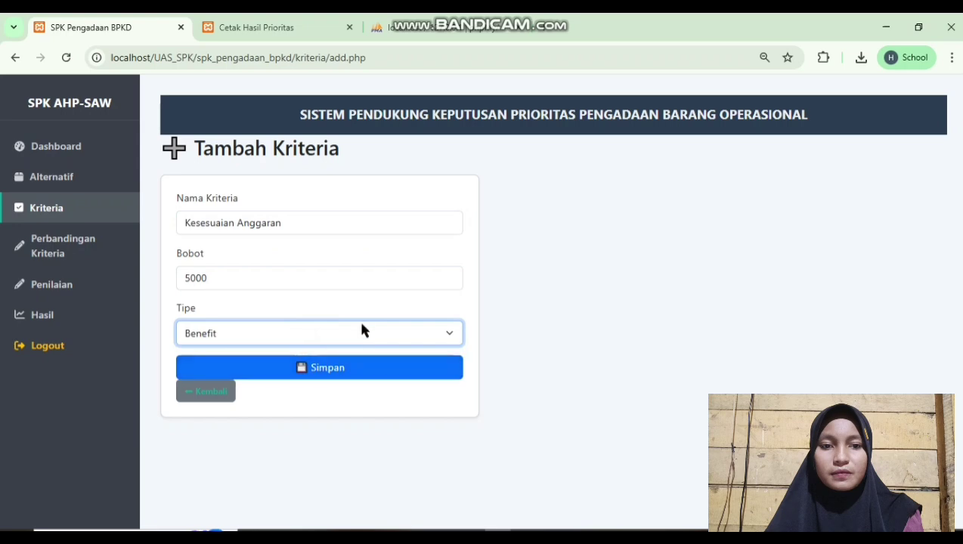
pyautogui.click(354, 367)
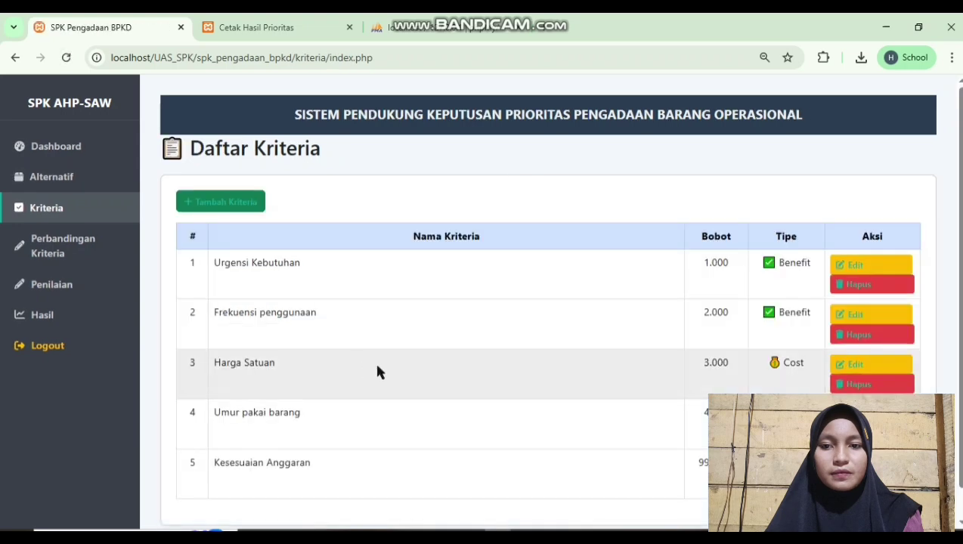
# Scroll down to the five-criterion pairwise matrix, all comparisons still at 1
pyautogui.scroll(-1, 806, 324)
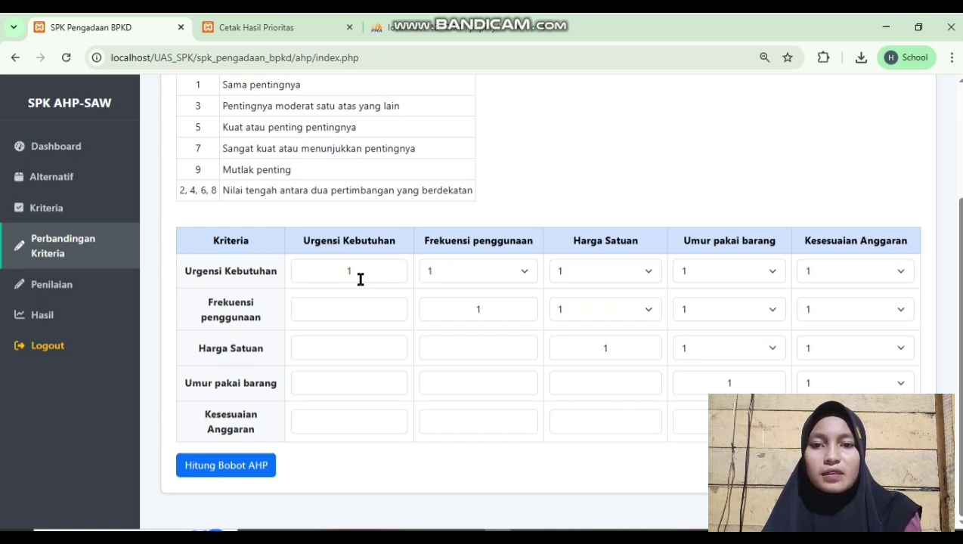
# Check the criteria list, then return to the Perbandingan Kriteria matrix
pyautogui.scroll(1, 360, 279)
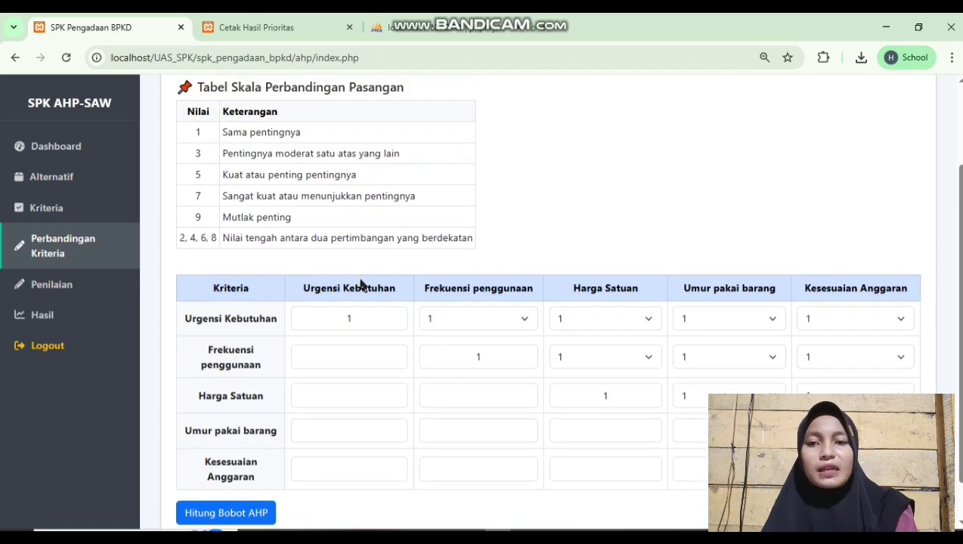
pyautogui.scroll(2, 361, 284)
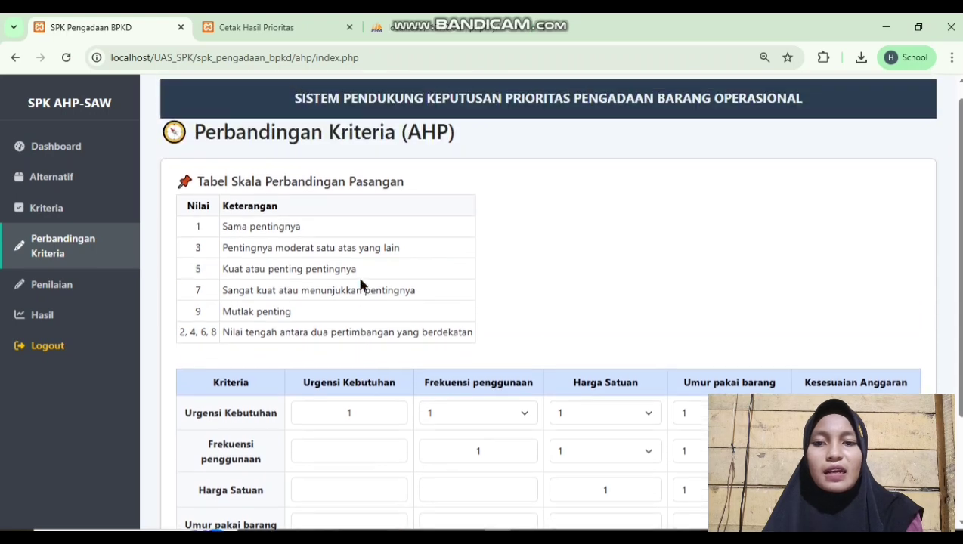
pyautogui.scroll(-3, 362, 284)
pyautogui.scroll(1, 362, 284)
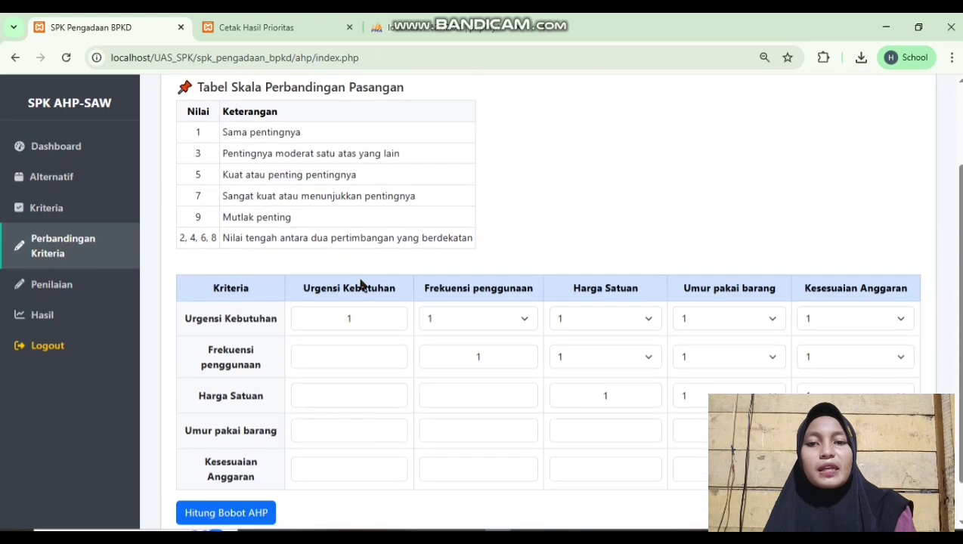
pyautogui.scroll(-1, 362, 283)
pyautogui.scroll(1, 359, 278)
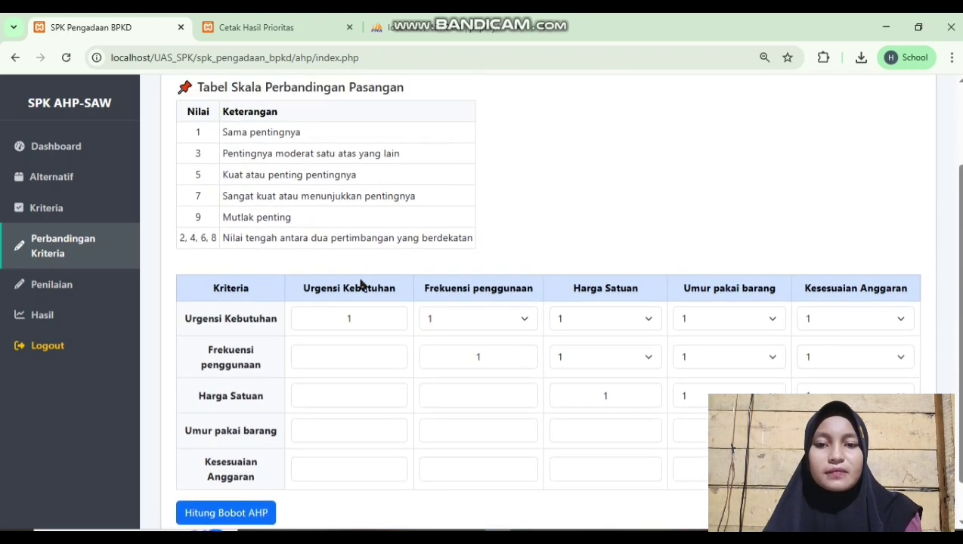
pyautogui.scroll(1, 362, 283)
pyautogui.scroll(-2, 361, 284)
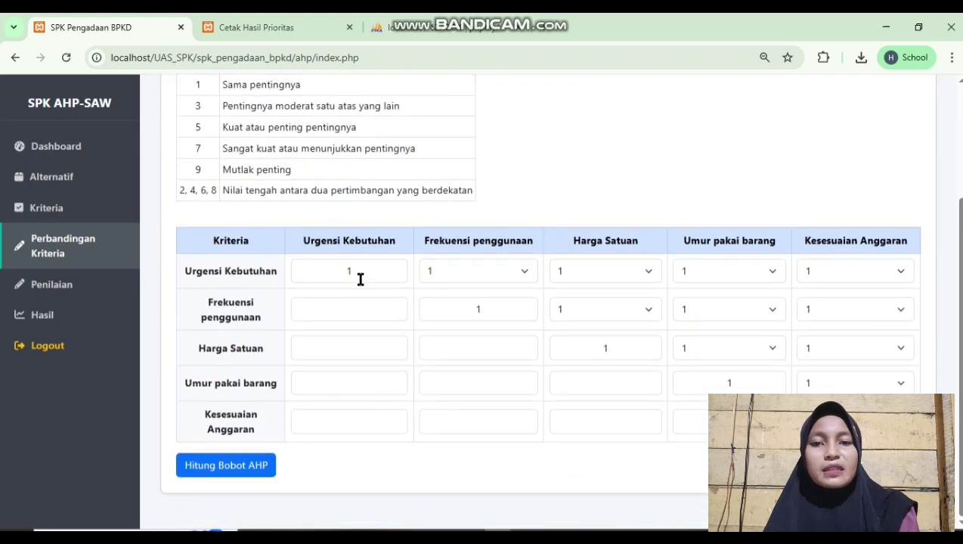
pyautogui.scroll(1, 361, 280)
pyautogui.scroll(2, 360, 279)
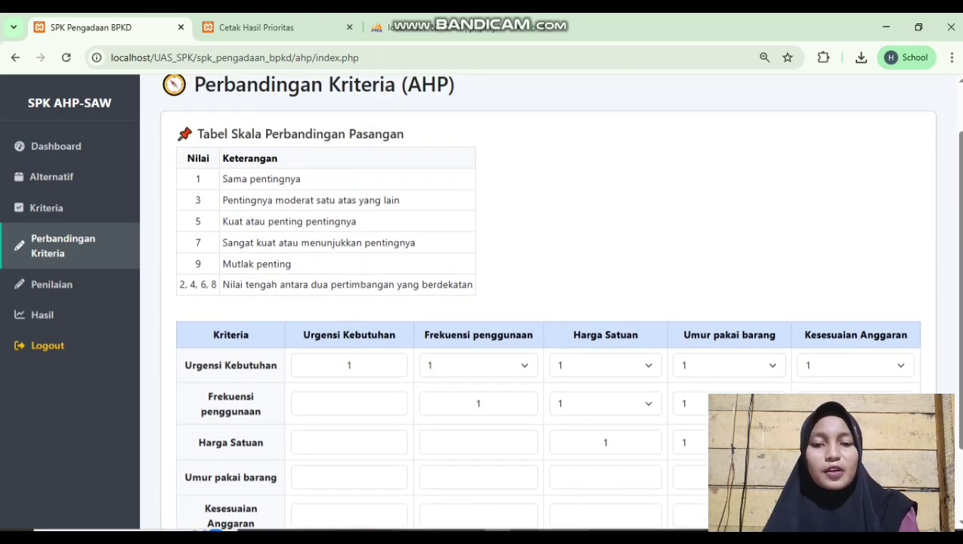
pyautogui.scroll(-1, 382, 292)
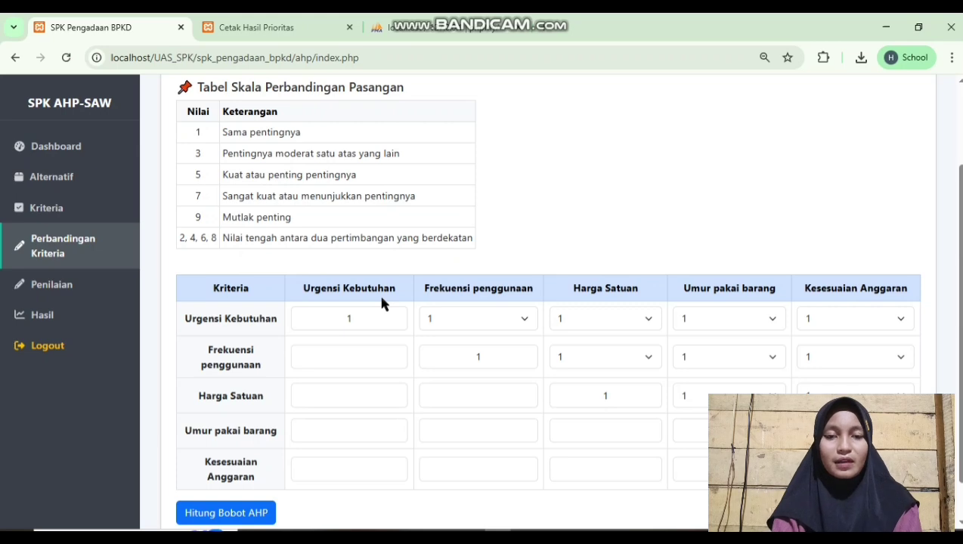
pyautogui.scroll(-1, 381, 303)
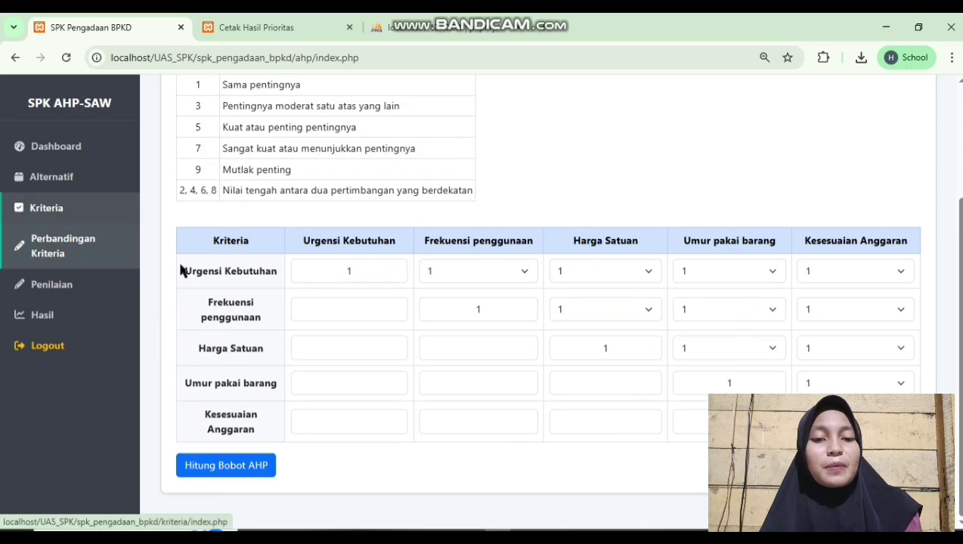
pyautogui.click(36, 208)
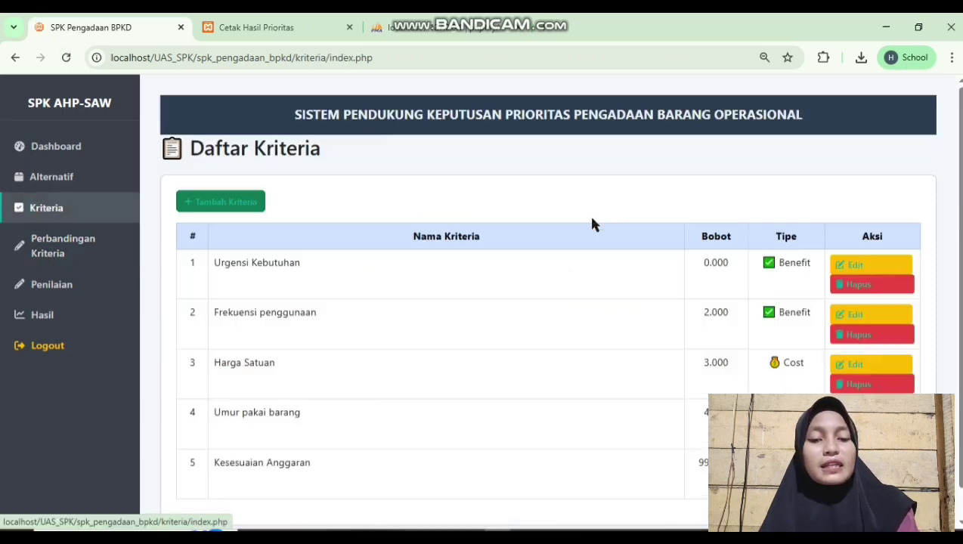
pyautogui.click(70, 254)
pyautogui.scroll(-2, 376, 384)
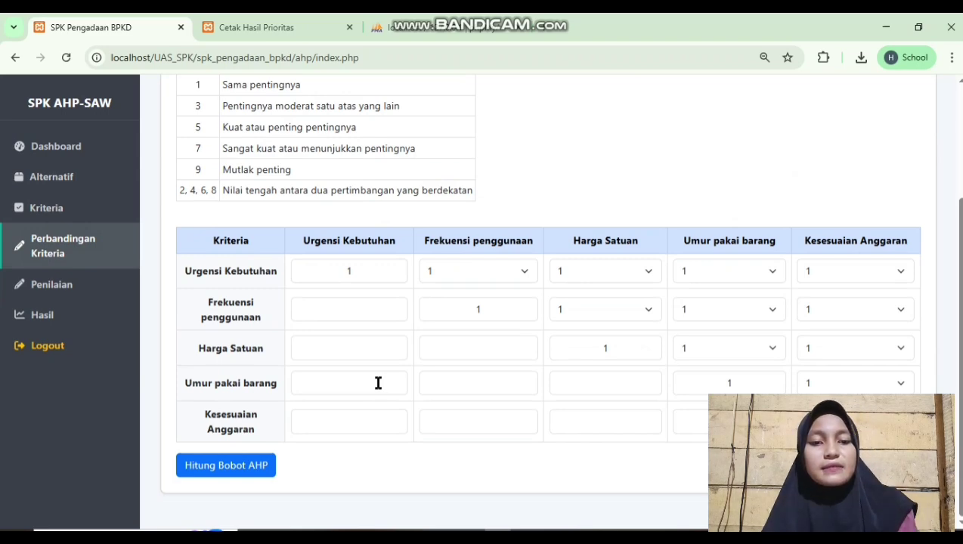
# Rate Urgensi Kebutuhan 3, 5, 5, 5 over the other four criteria
pyautogui.click(523, 271)
pyautogui.click(502, 332)
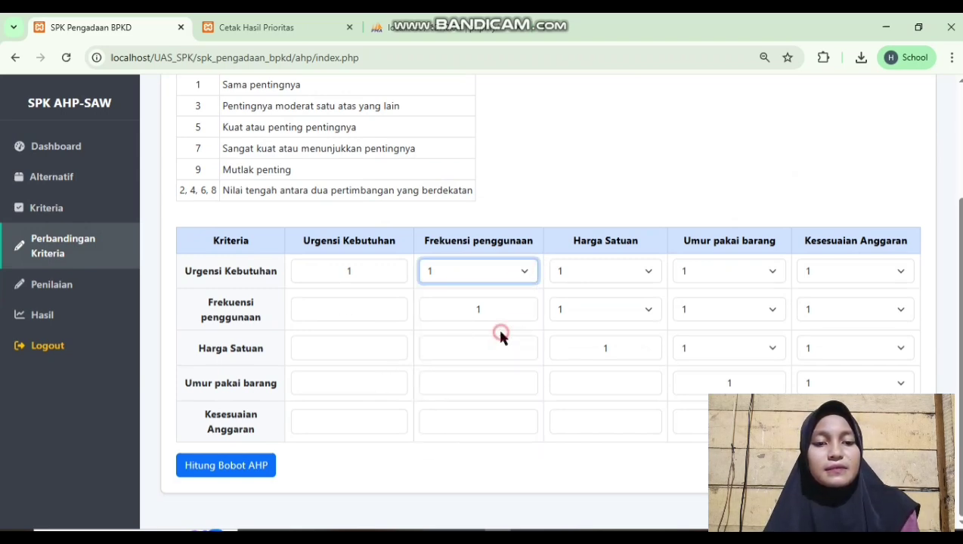
pyautogui.click(640, 272)
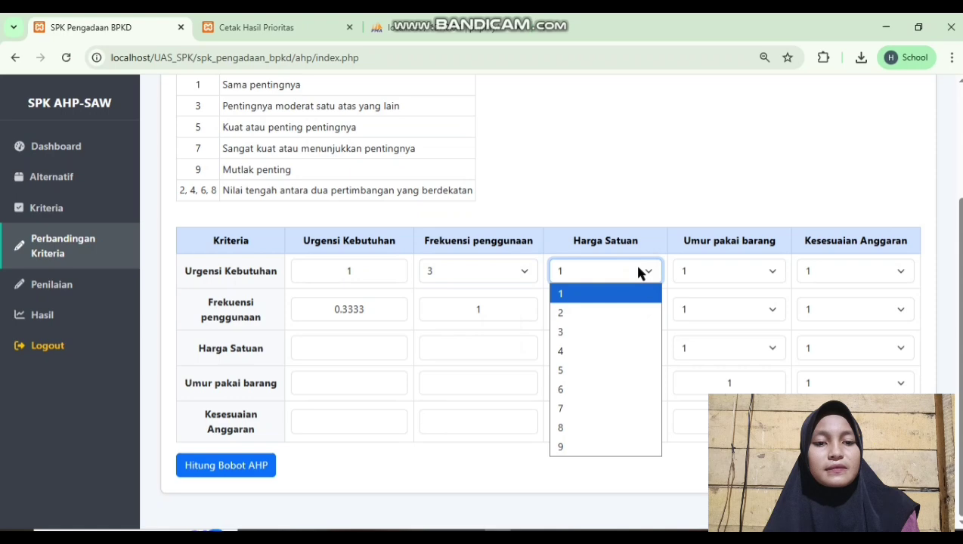
pyautogui.click(608, 370)
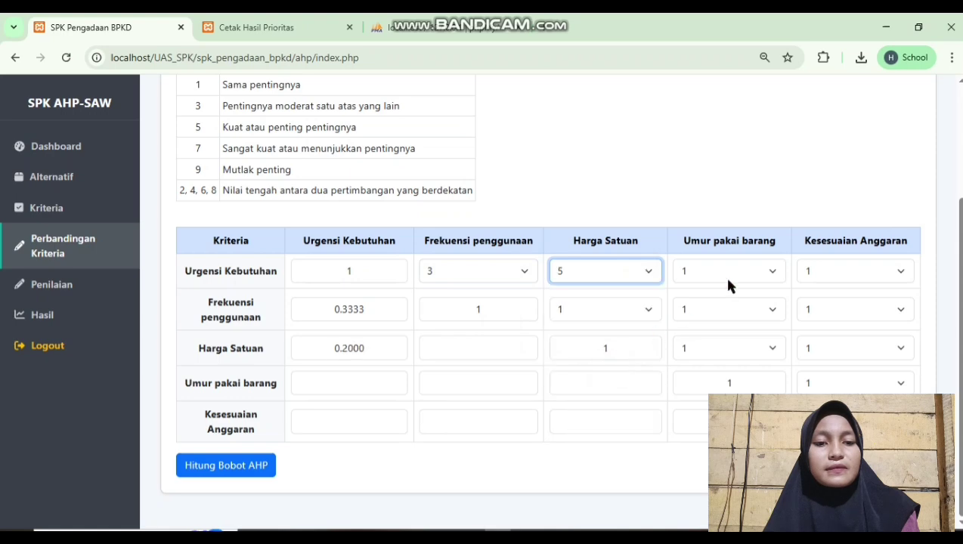
pyautogui.click(732, 273)
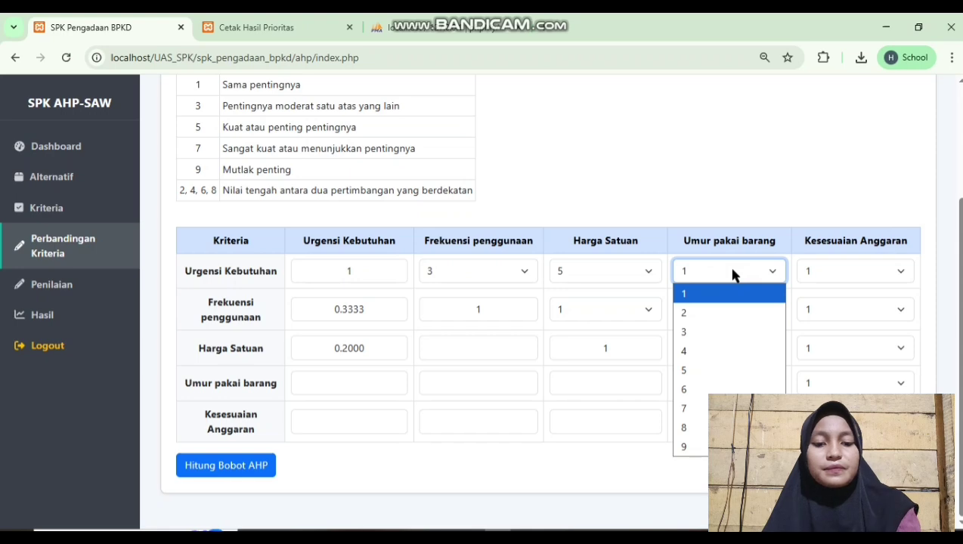
pyautogui.click(721, 369)
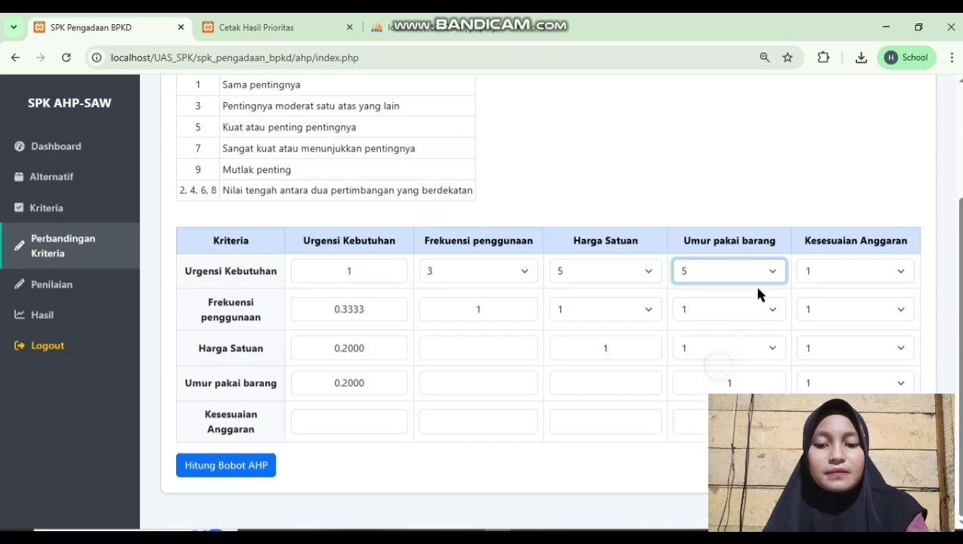
pyautogui.click(869, 279)
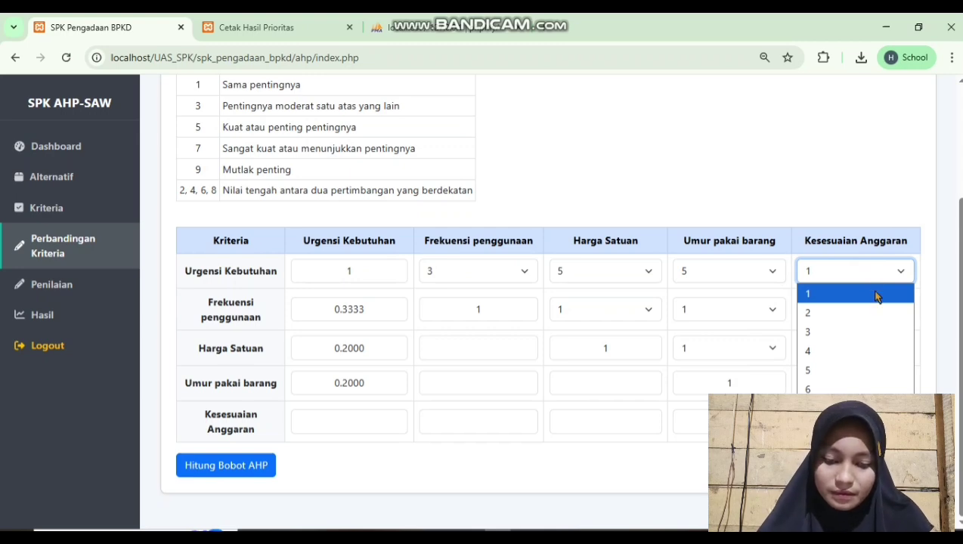
pyautogui.click(877, 370)
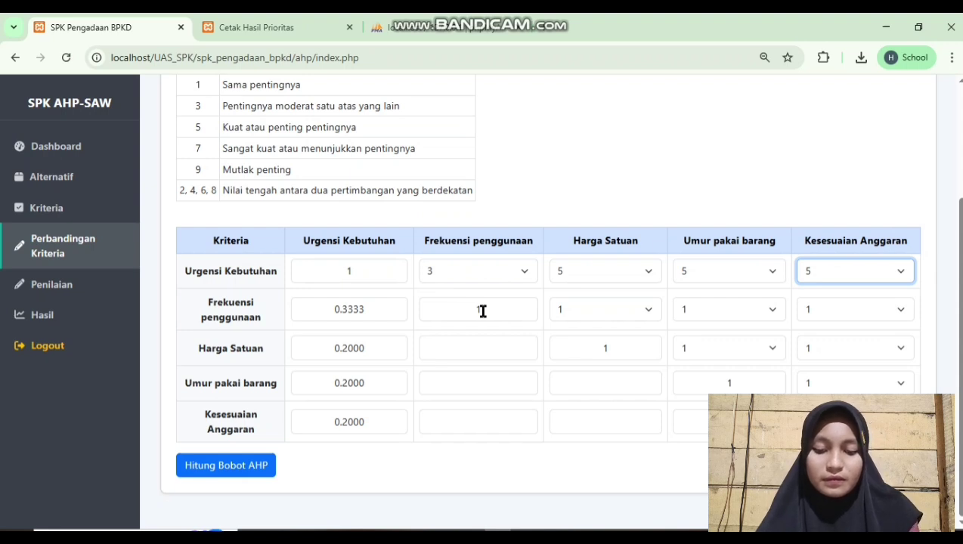
# Rate Frekuensi penggunaan 3 over Harga Satuan, Umur pakai barang and Kesesuaian Anggaran
pyautogui.click(605, 311)
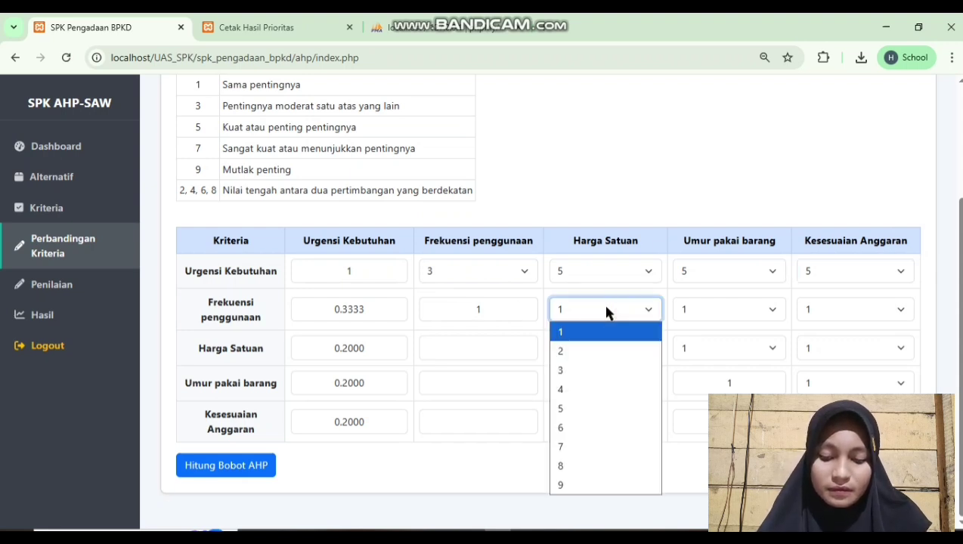
pyautogui.click(605, 371)
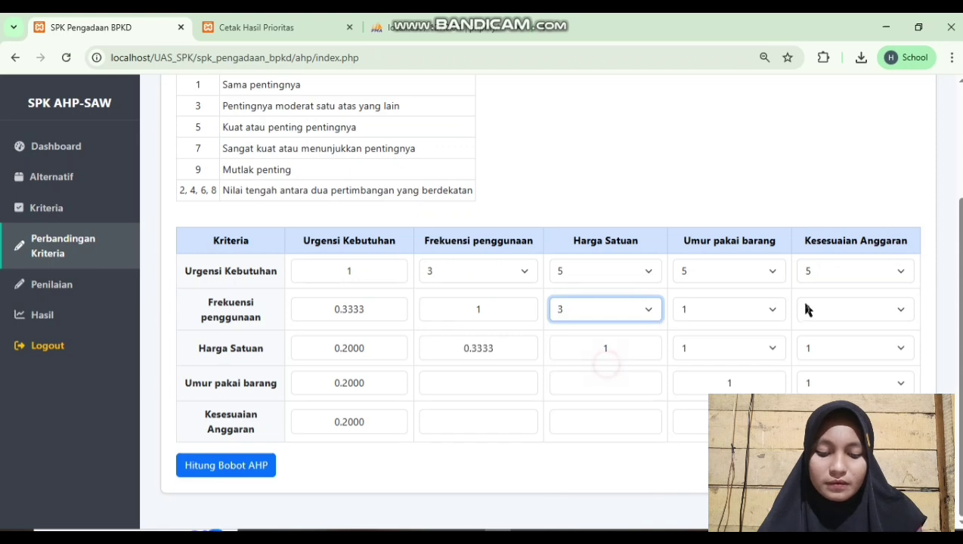
pyautogui.click(746, 309)
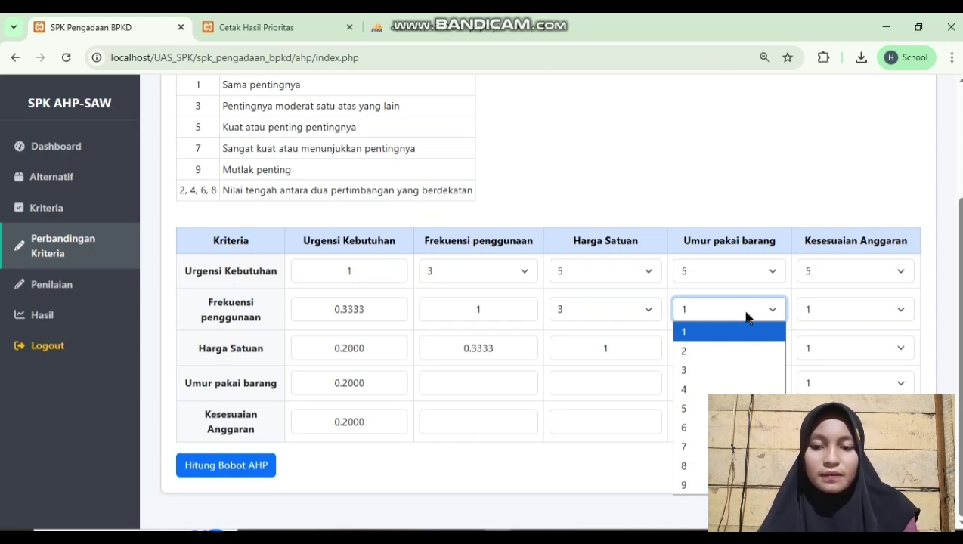
pyautogui.click(741, 370)
pyautogui.click(867, 309)
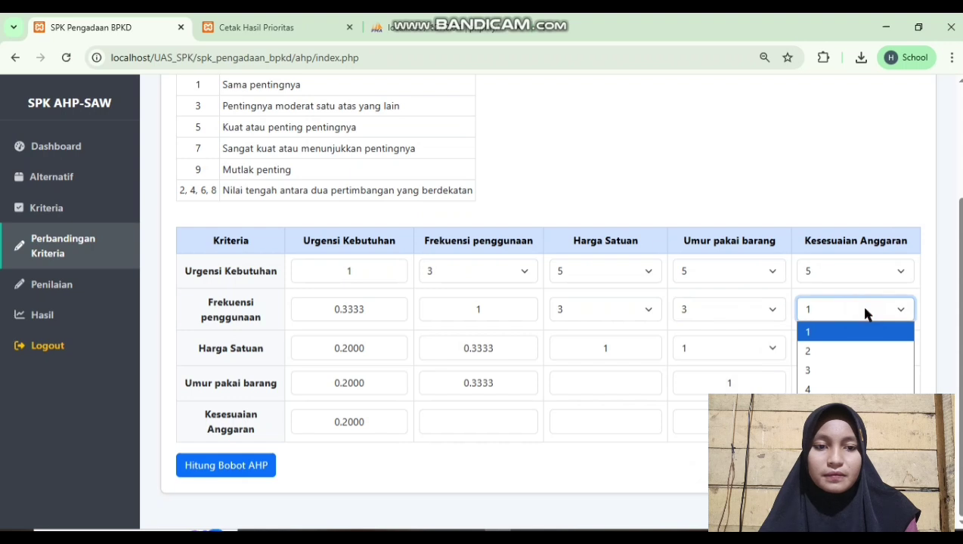
pyautogui.click(861, 370)
# Set Harga Satuan vs Umur pakai barang to 1, Harga Satuan and Umur pakai barang each 3 over Kesesuaian Anggaran
pyautogui.click(645, 346)
pyautogui.click(737, 350)
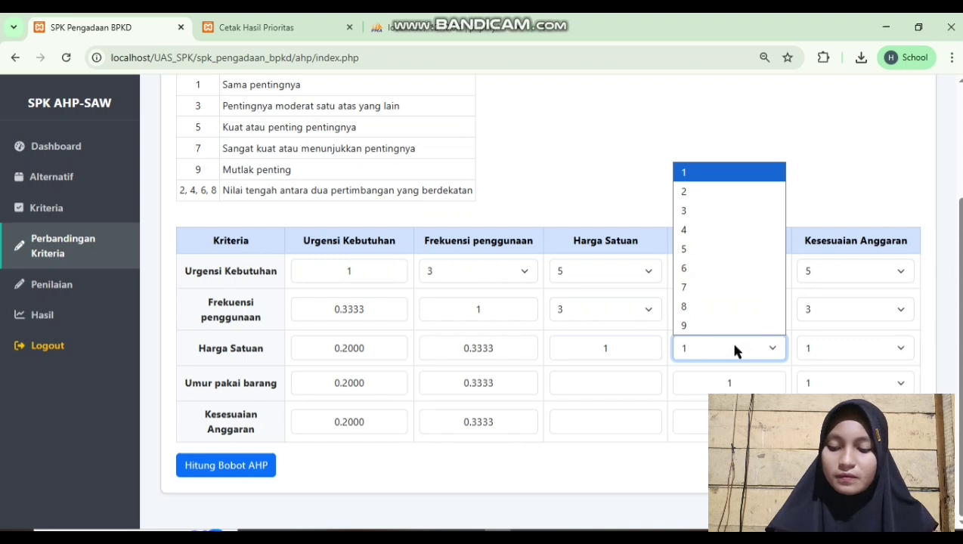
pyautogui.click(742, 344)
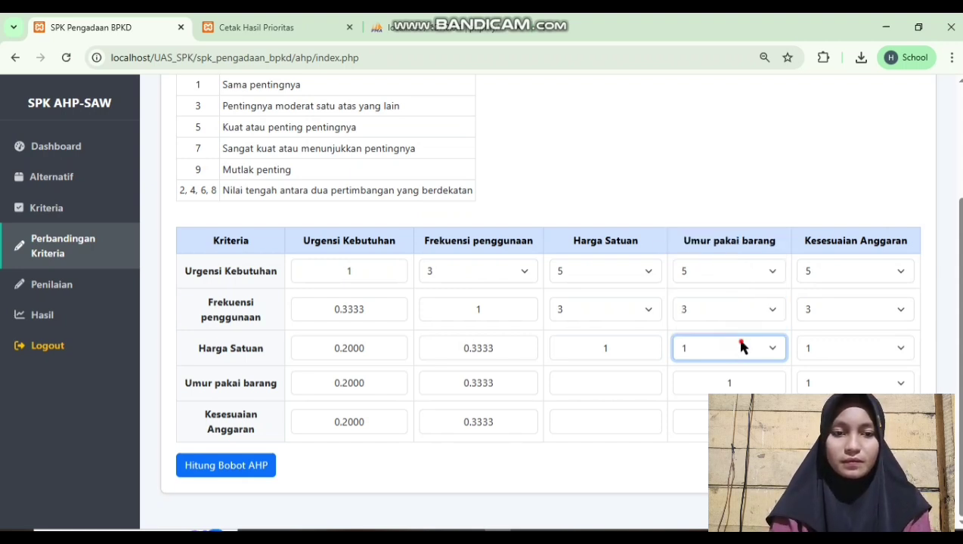
pyautogui.click(742, 343)
pyautogui.click(742, 338)
pyautogui.click(739, 348)
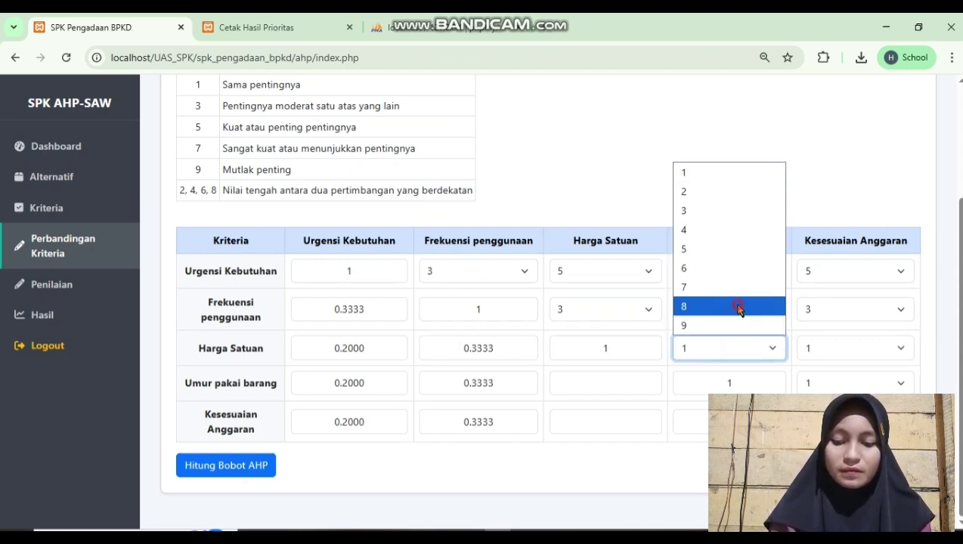
pyautogui.click(737, 305)
pyautogui.click(737, 349)
pyautogui.click(732, 166)
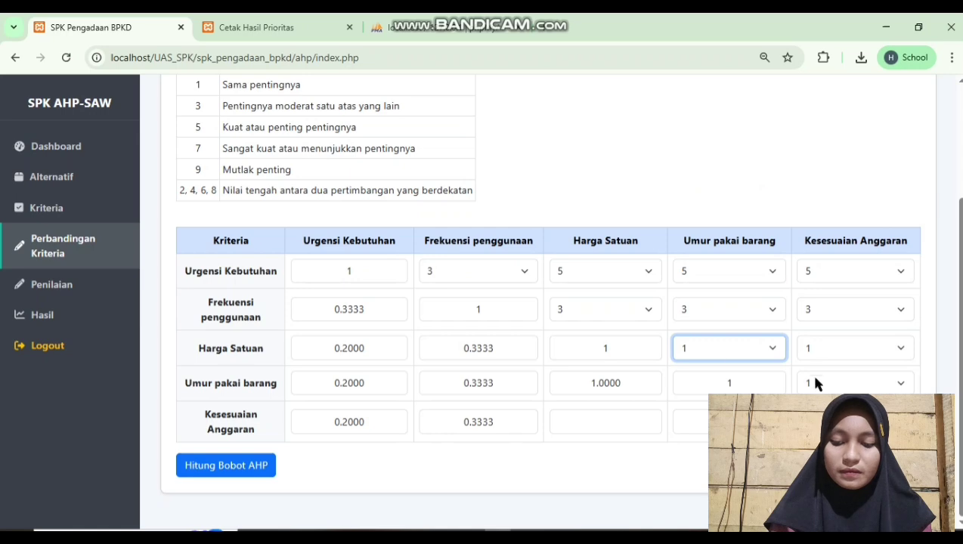
pyautogui.click(839, 348)
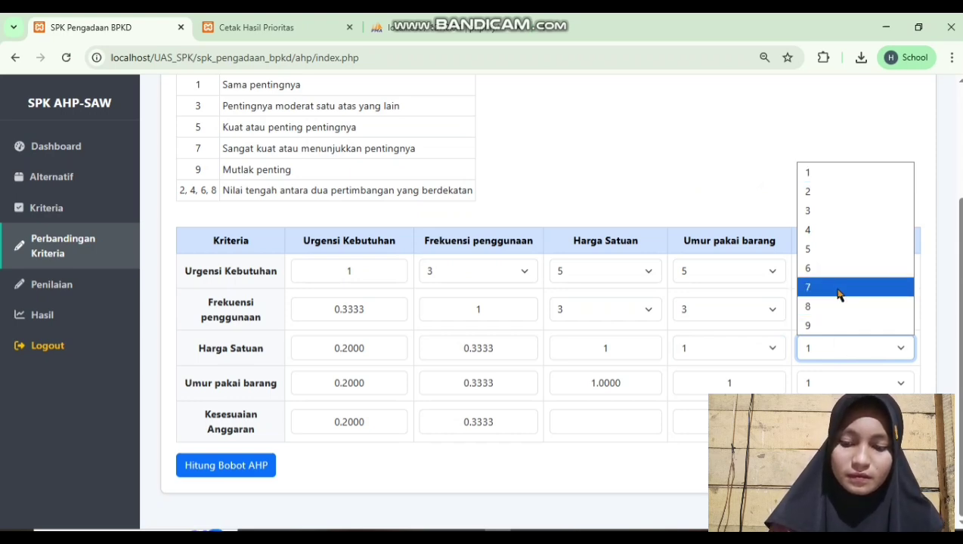
pyautogui.click(837, 211)
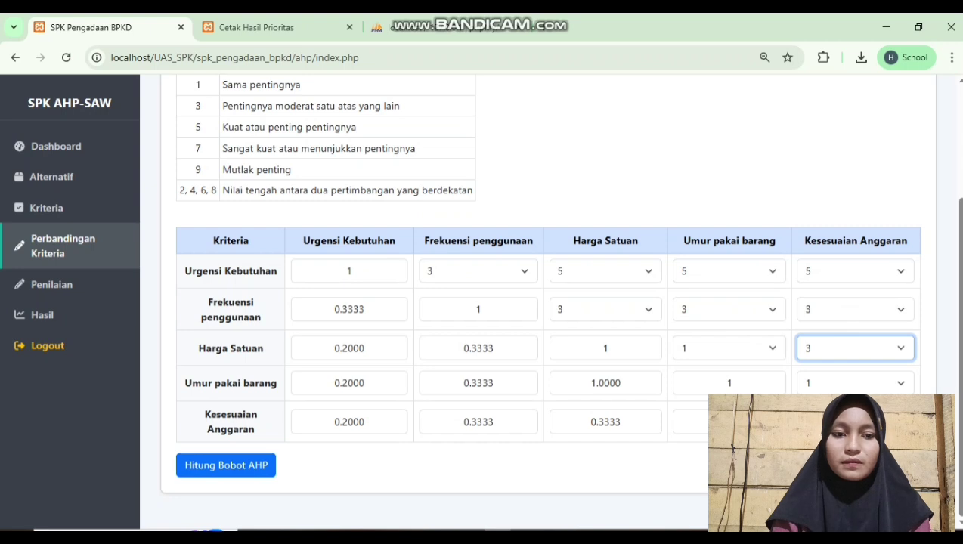
pyautogui.click(836, 385)
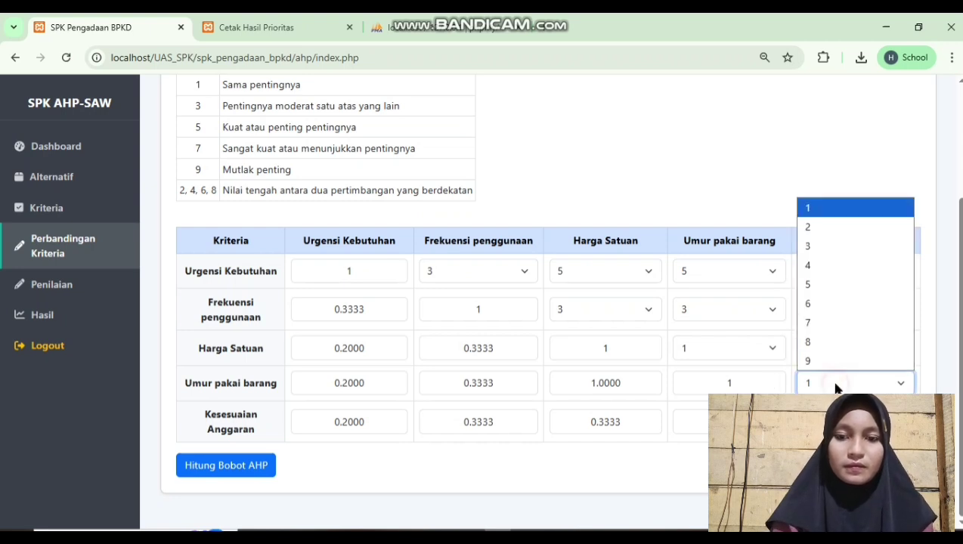
pyautogui.click(840, 256)
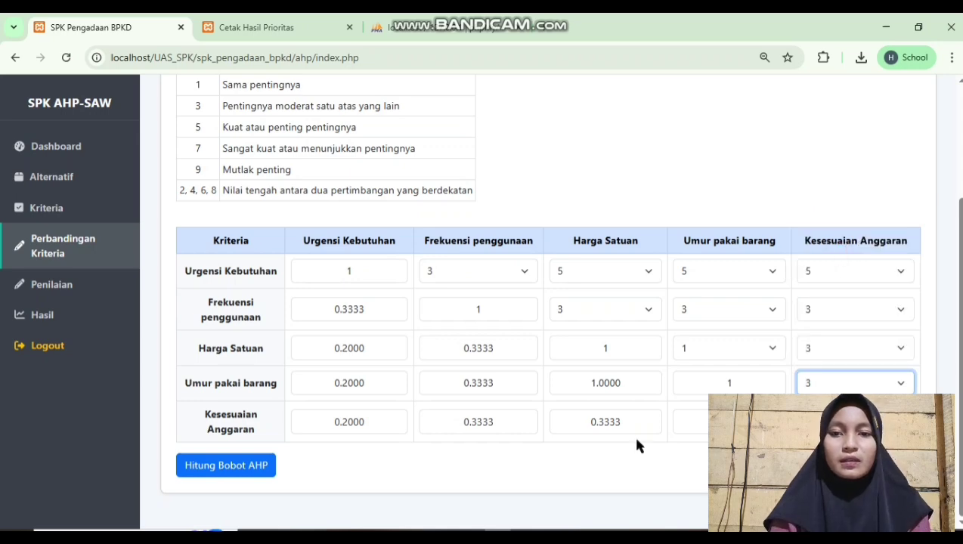
# Compute the AHP weights (Urgensi Kebutuhan 0.484 down to Kesesuaian Anggaran 0.06, CR 5.43%)
pyautogui.click(264, 465)
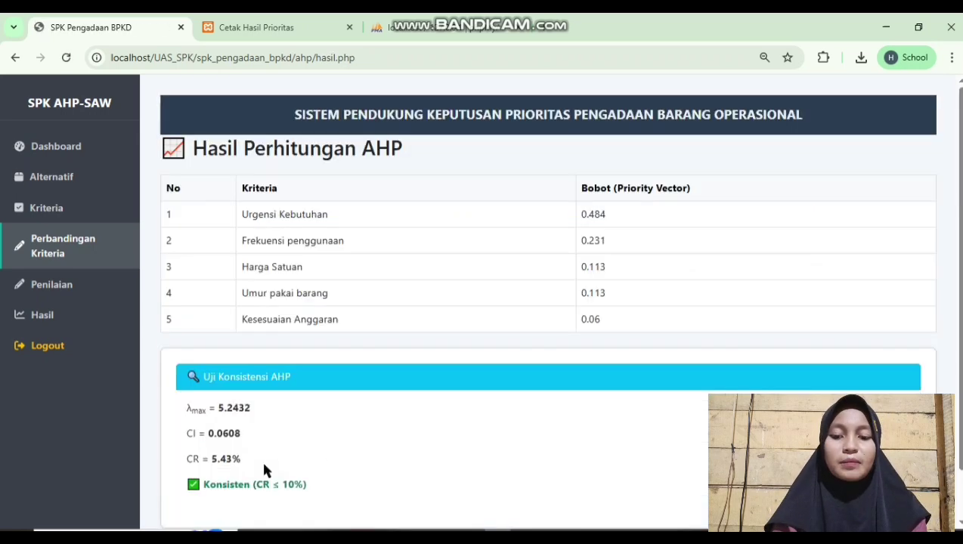
pyautogui.scroll(-1, 436, 389)
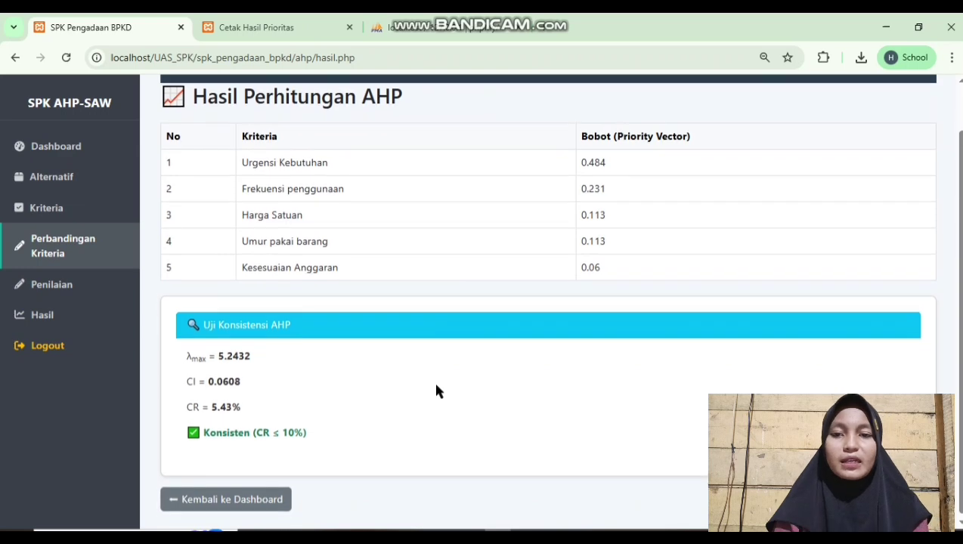
pyautogui.scroll(1, 436, 390)
pyautogui.scroll(-1, 436, 389)
pyautogui.scroll(1, 436, 389)
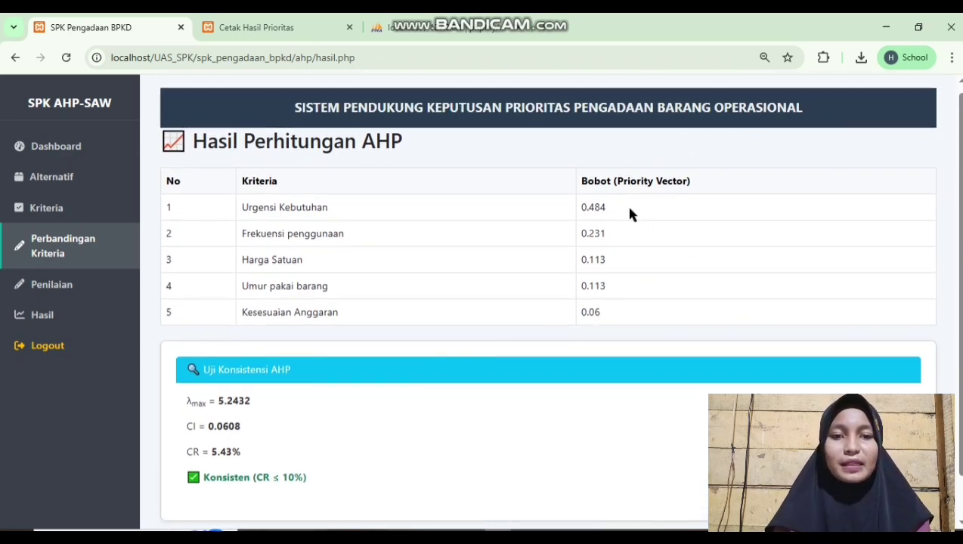
pyautogui.scroll(-1, 536, 262)
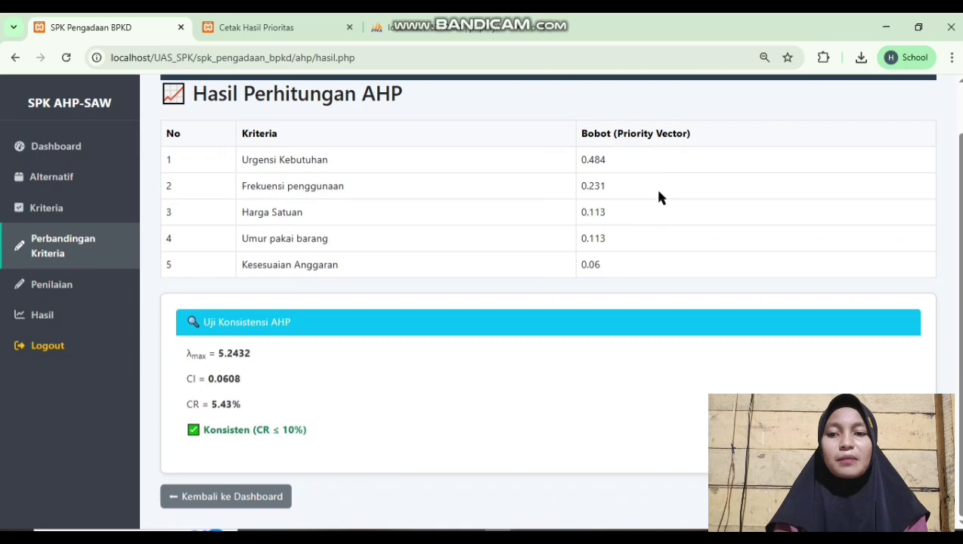
# Check the criteria now weighted 0.484, 0.231, 0.113, then reopen Perbandingan Kriteria
pyautogui.click(75, 207)
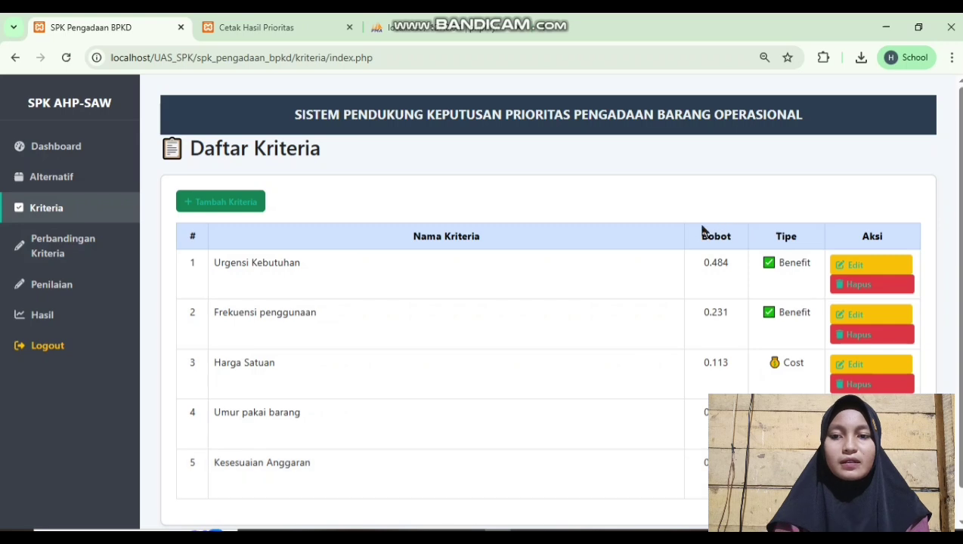
pyautogui.click(55, 251)
pyautogui.scroll(-2, 408, 340)
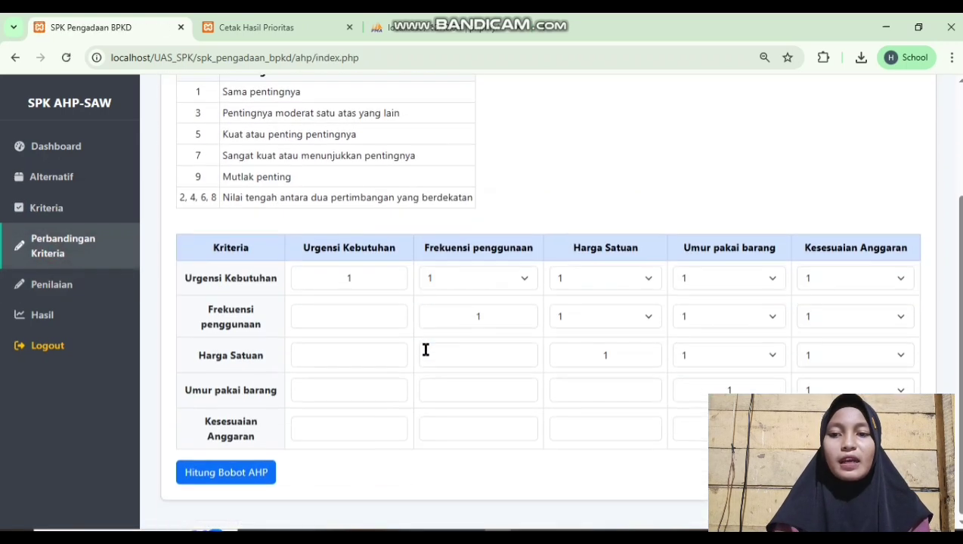
# Open Daftar Penilaian and review the alternatives, whose criterion scores are still blank
pyautogui.click(76, 295)
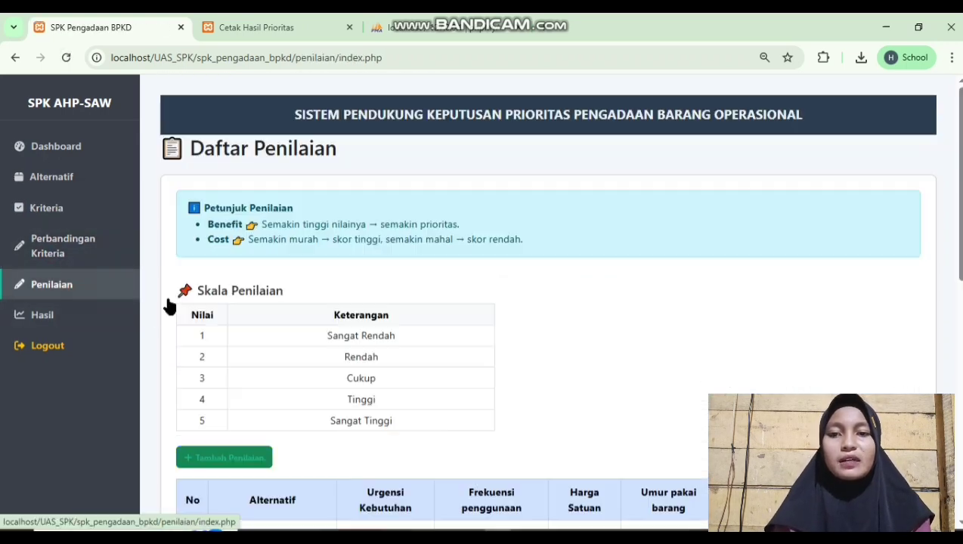
pyautogui.scroll(-1, 430, 312)
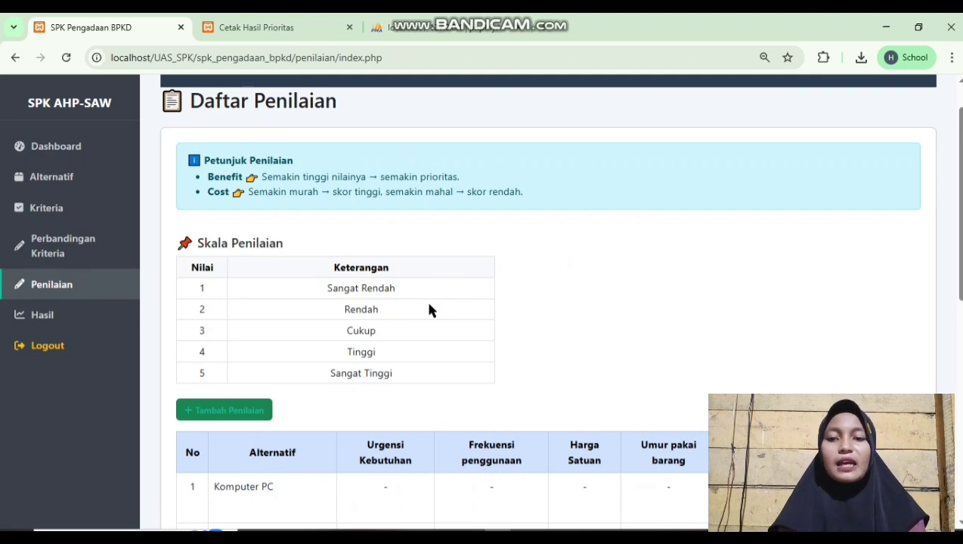
pyautogui.scroll(-2, 429, 310)
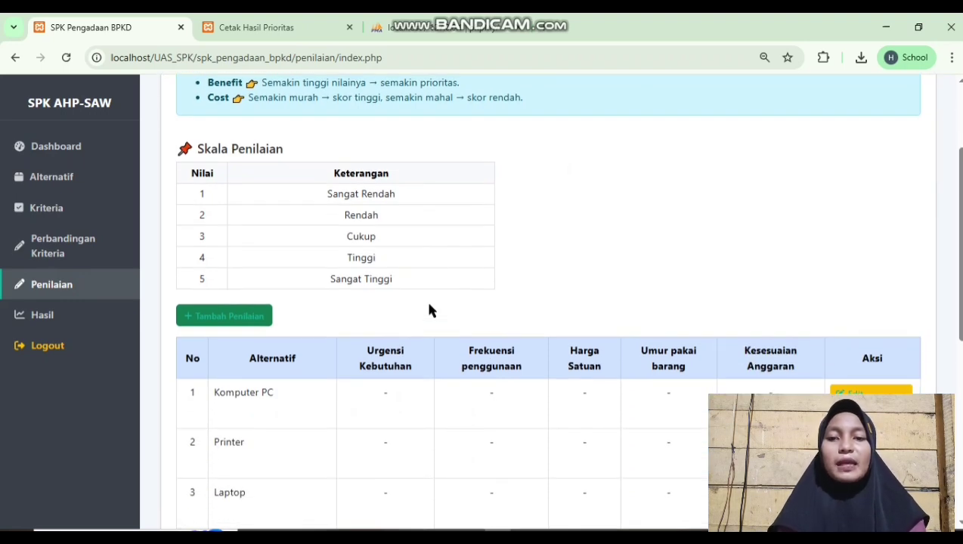
pyautogui.scroll(-2, 429, 310)
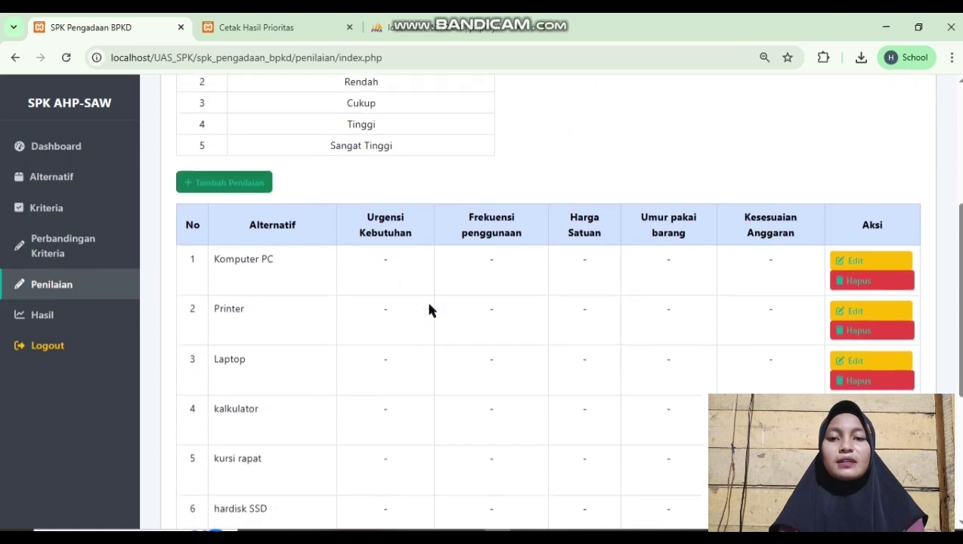
pyautogui.scroll(1, 429, 310)
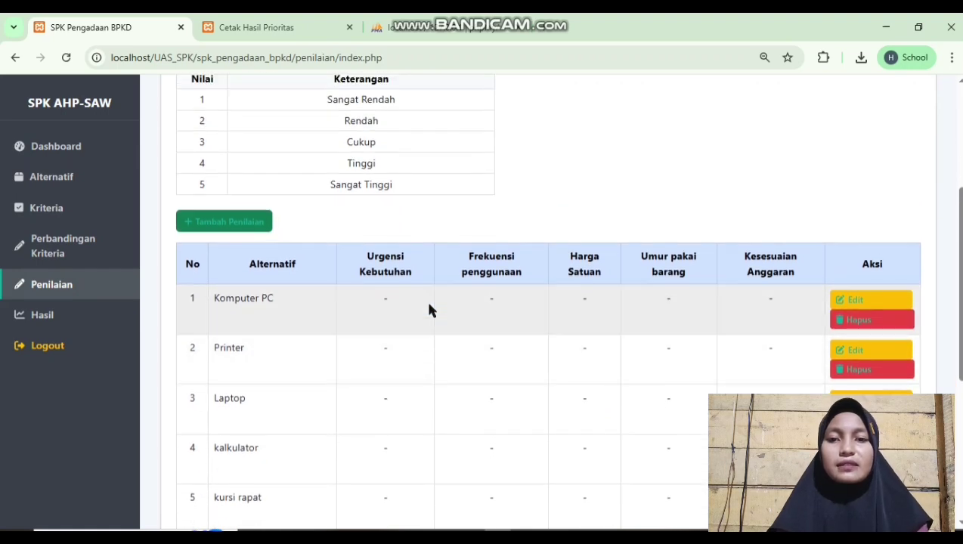
pyautogui.scroll(-4, 429, 310)
pyautogui.scroll(3, 428, 310)
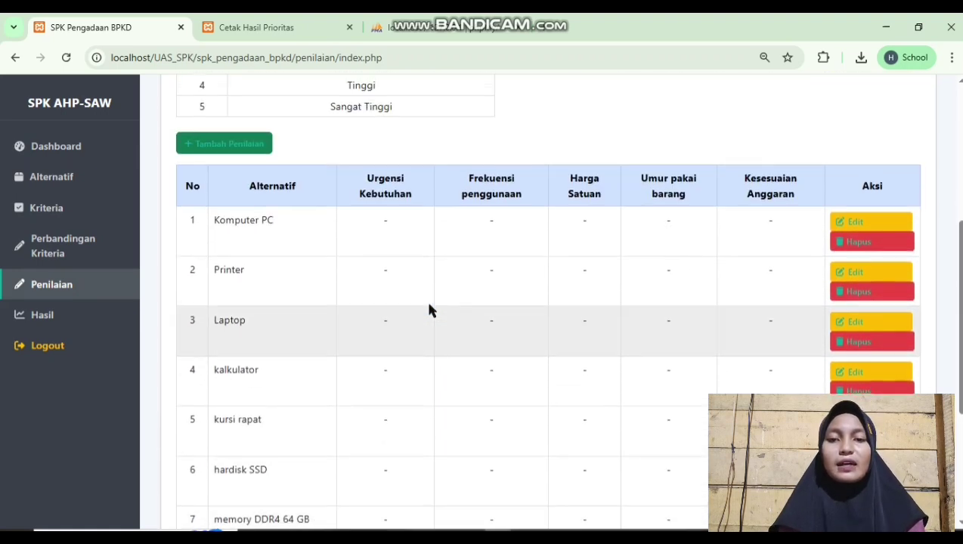
pyautogui.scroll(3, 428, 310)
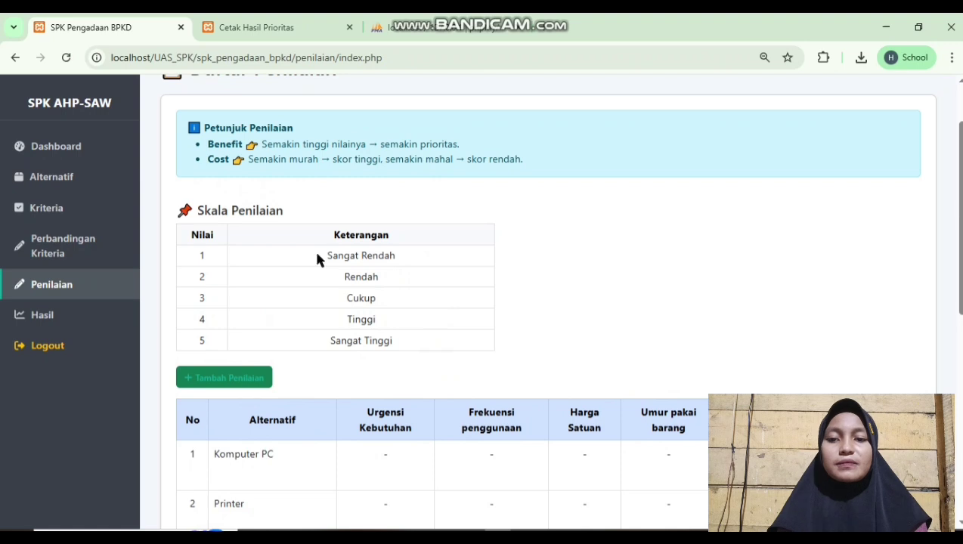
pyautogui.scroll(-1, 398, 280)
pyautogui.scroll(2, 398, 280)
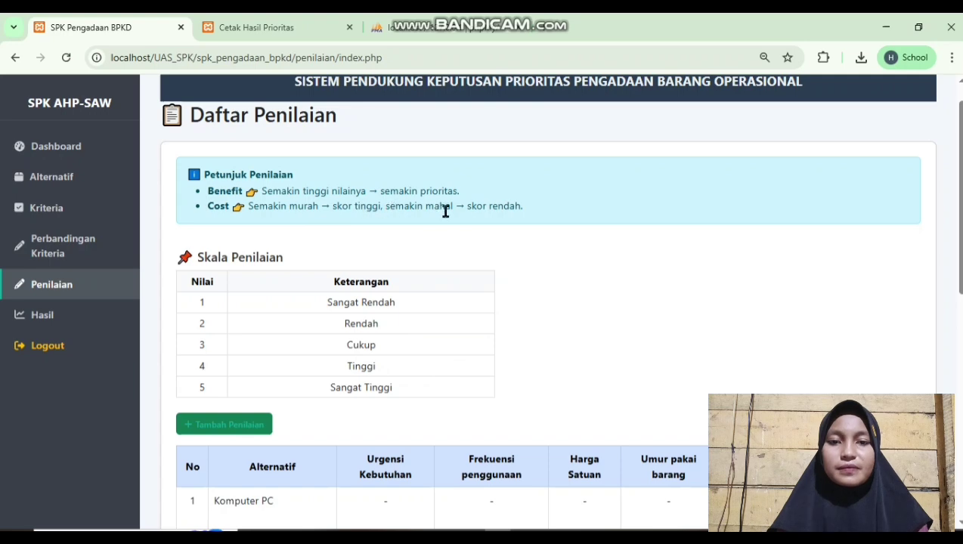
pyautogui.scroll(-2, 513, 227)
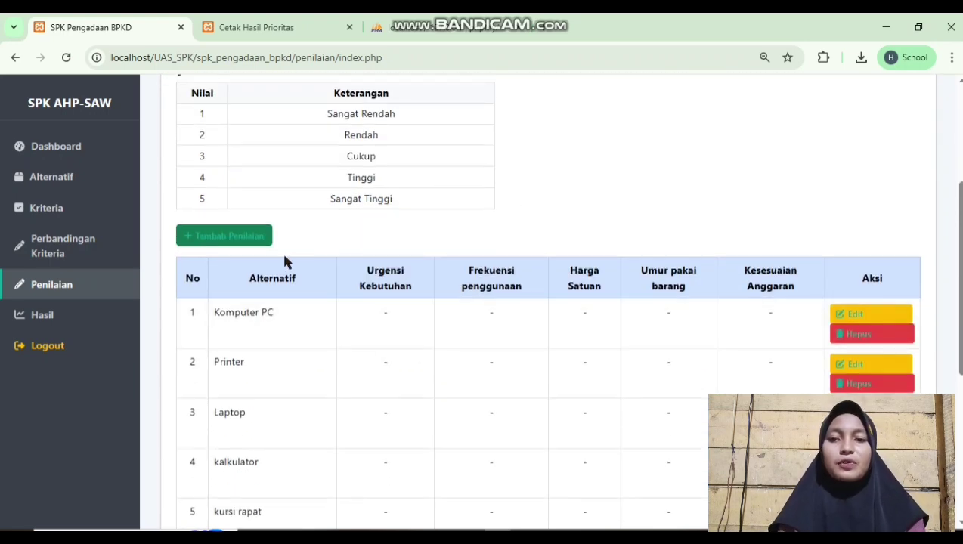
# Start a new assessment with Komputer PC chosen in Pilih Alternatif
pyautogui.click(204, 236)
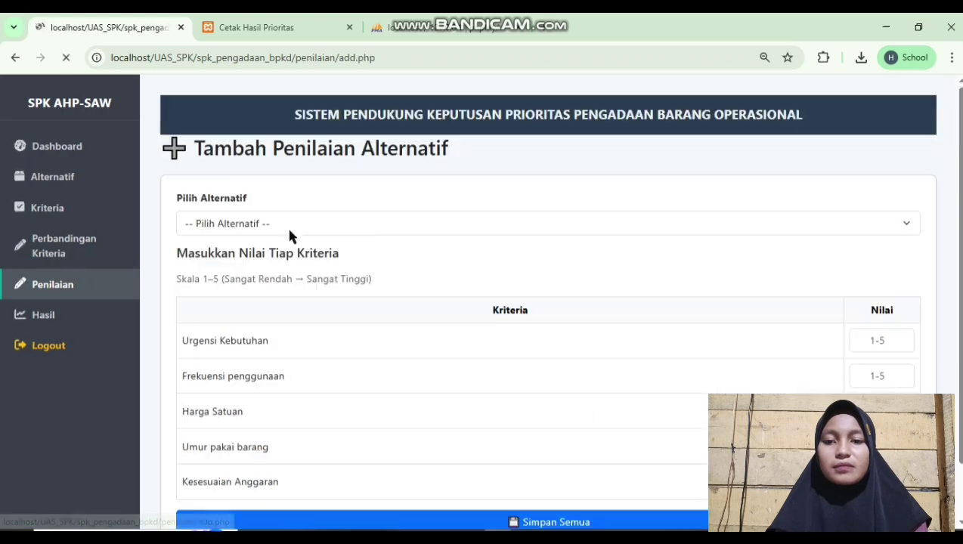
pyautogui.scroll(-1, 463, 251)
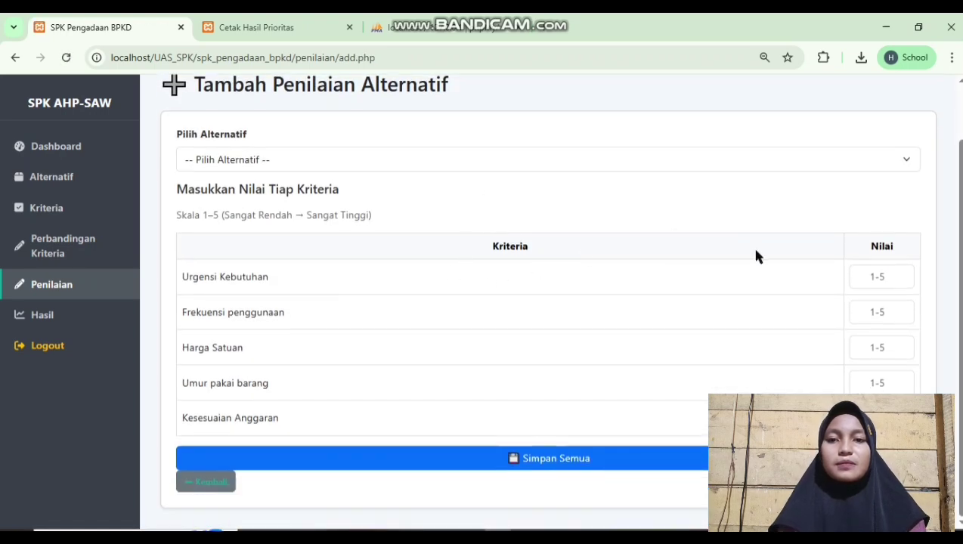
pyautogui.click(822, 163)
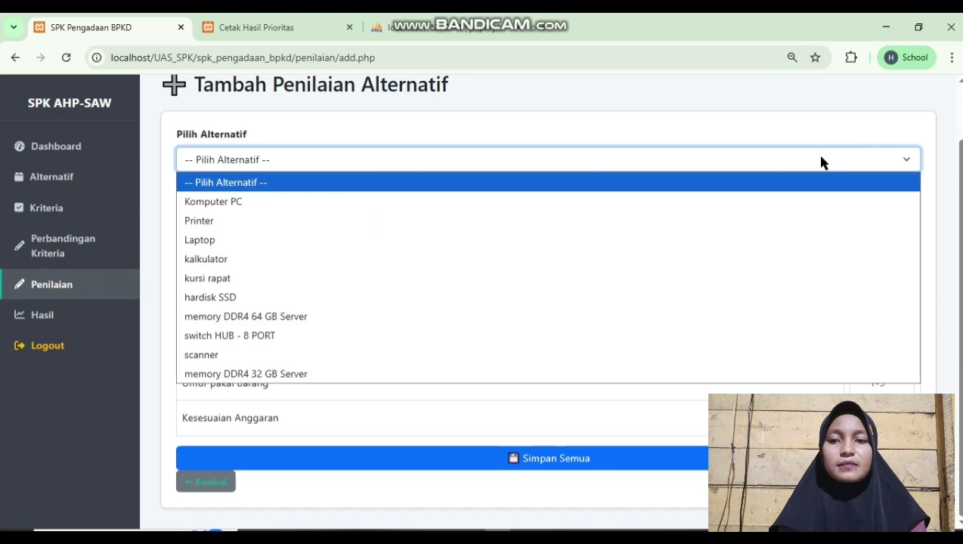
pyautogui.click(759, 207)
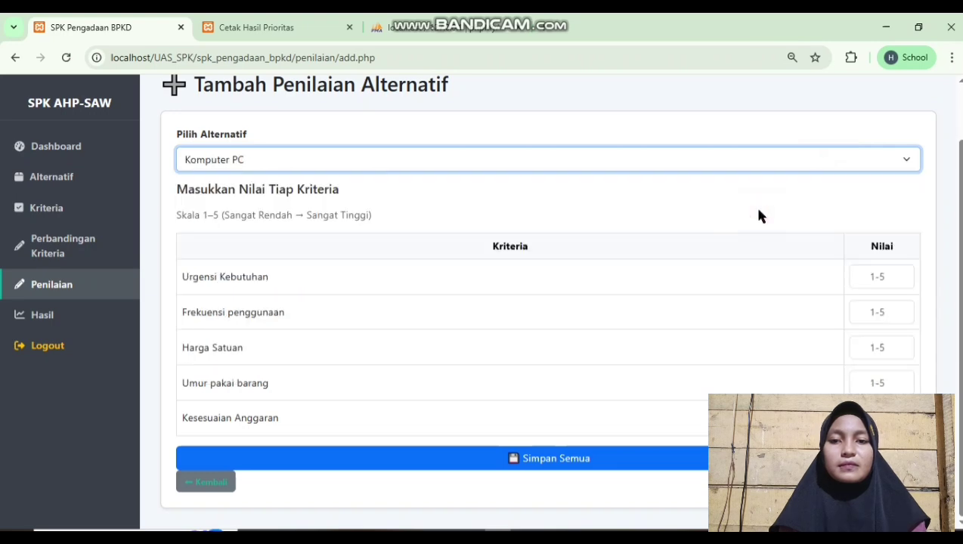
# Score Komputer PC 5, 5, 2, 4, 4 across the five criteria and save all
pyautogui.click(888, 276)
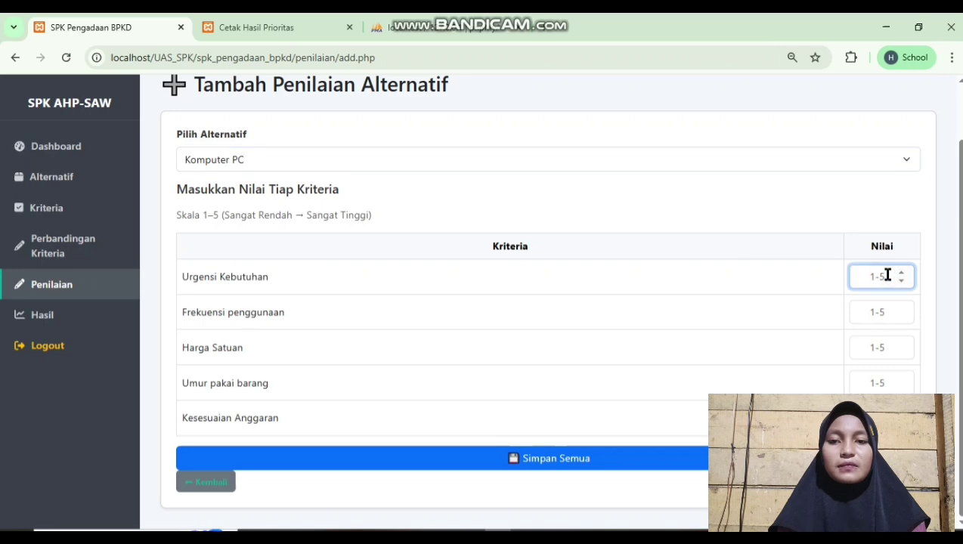
pyautogui.click(885, 310)
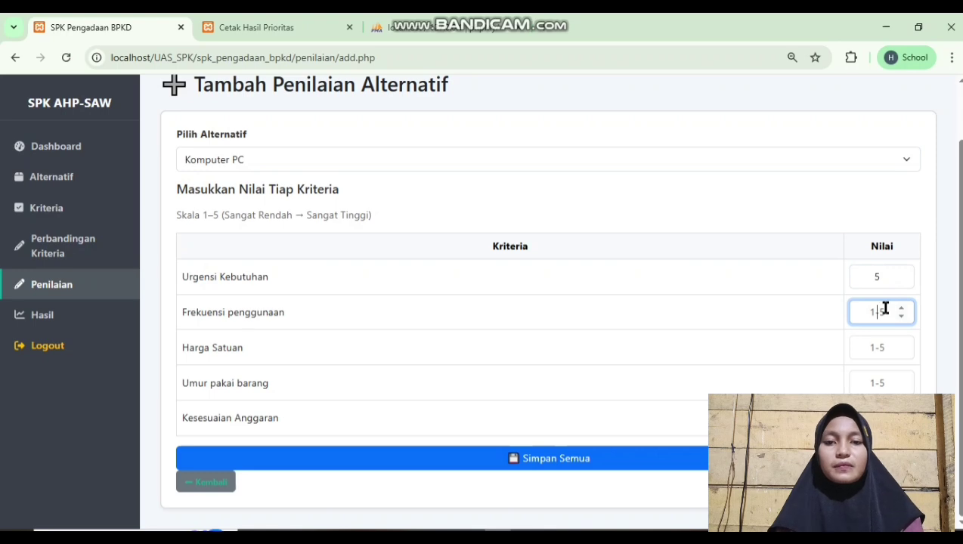
pyautogui.click(890, 338)
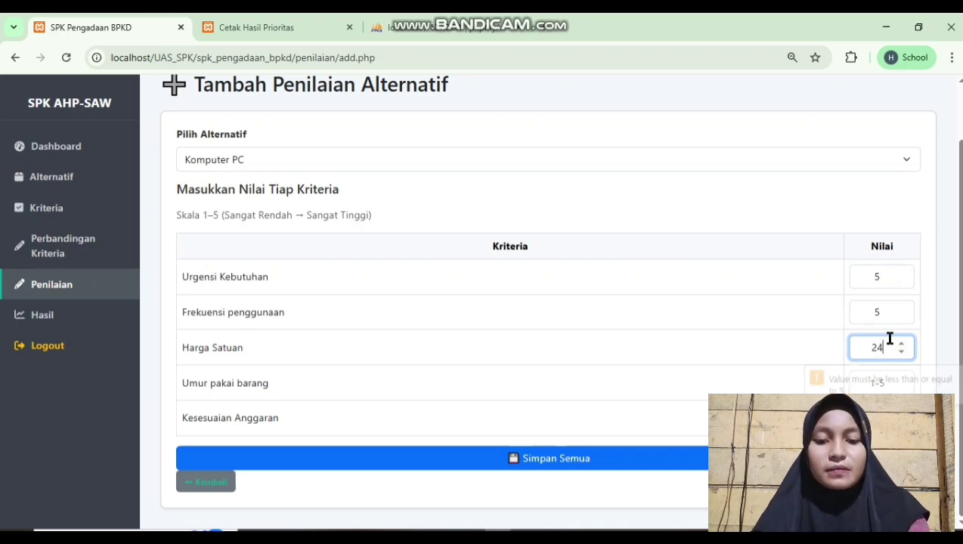
pyautogui.press('BackSpace')
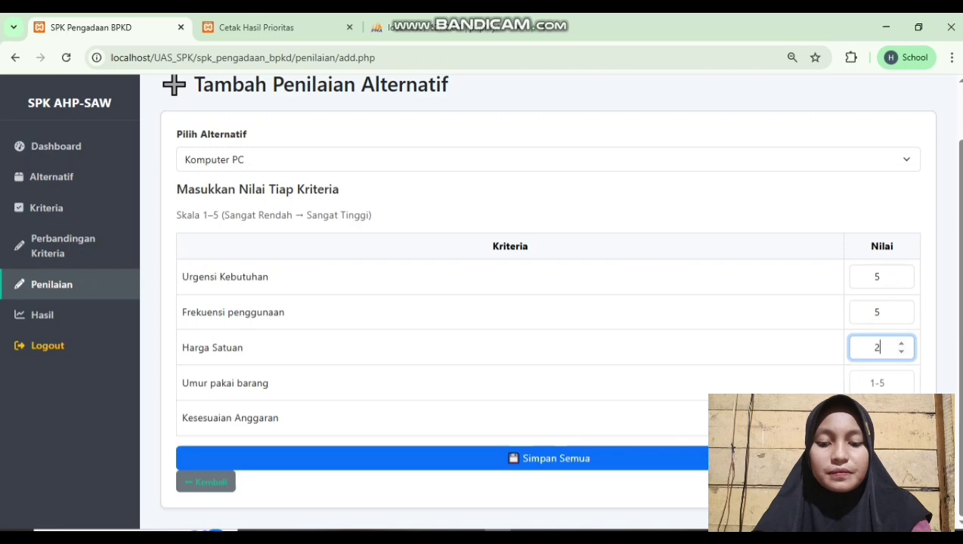
pyautogui.click(877, 382)
pyautogui.write('4')
pyautogui.press('Tab')
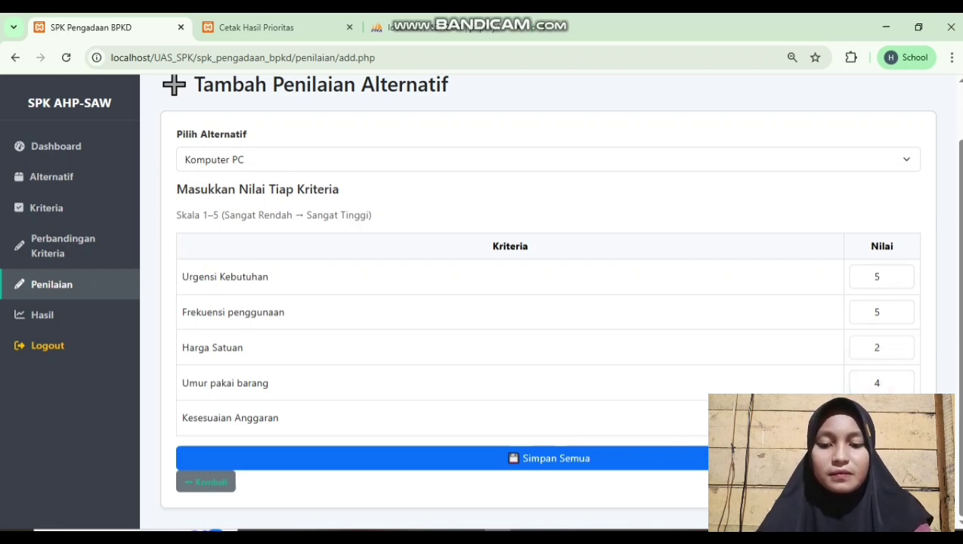
pyautogui.click(816, 458)
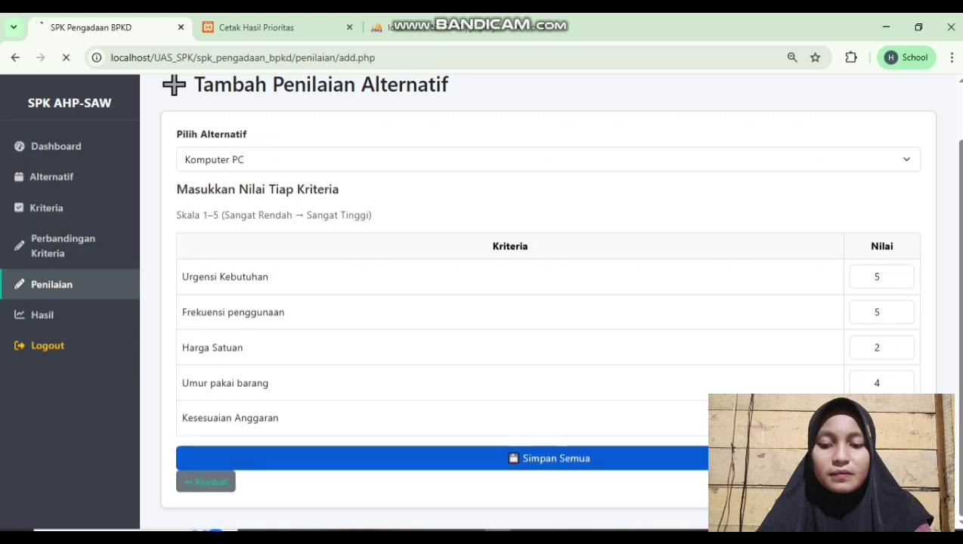
pyautogui.scroll(-3, 823, 387)
pyautogui.scroll(1, 815, 360)
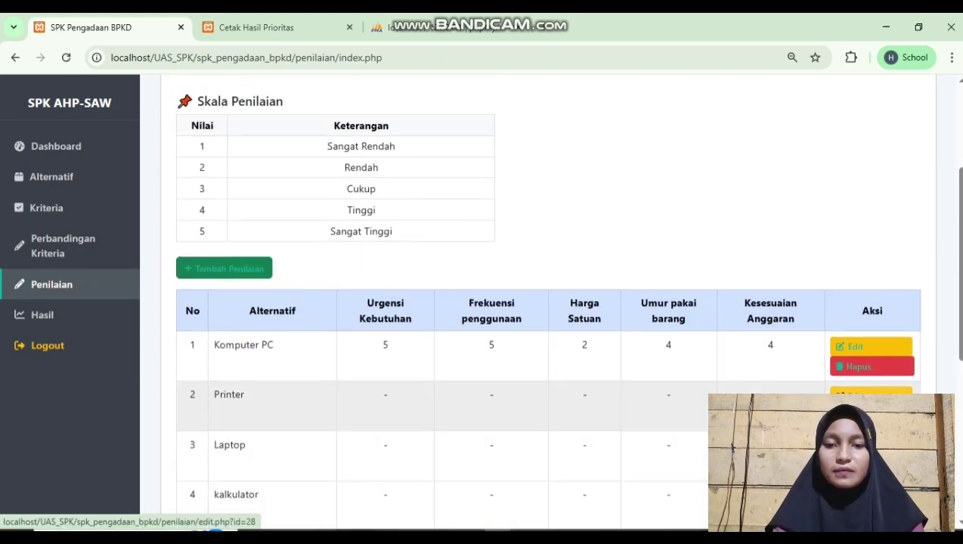
# Start another assessment with Printer chosen as the alternative
pyautogui.click(255, 272)
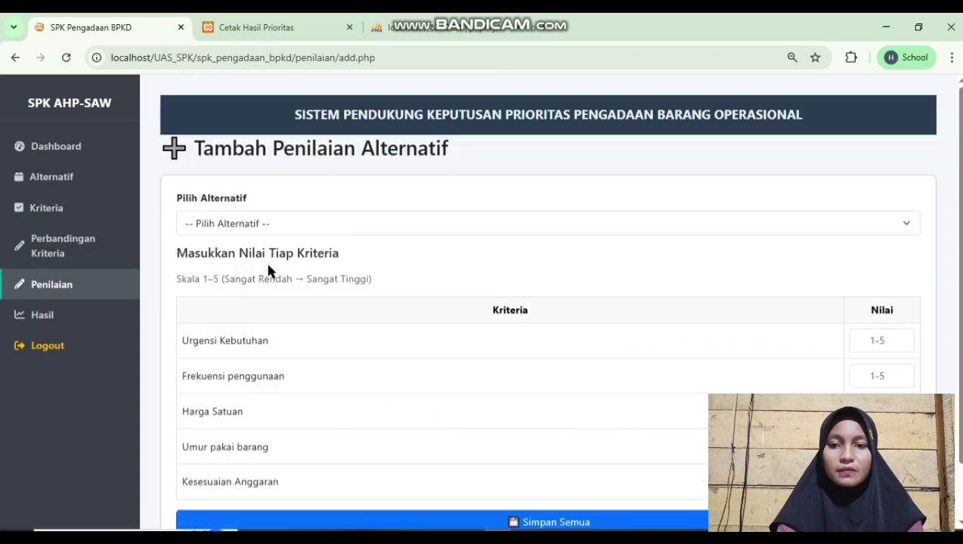
pyautogui.click(395, 221)
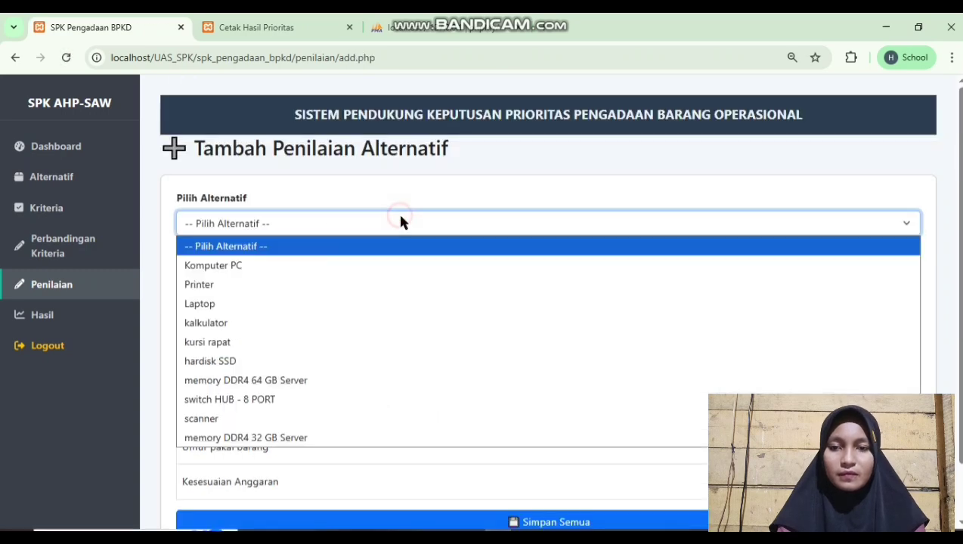
pyautogui.click(389, 283)
pyautogui.scroll(-1, 454, 281)
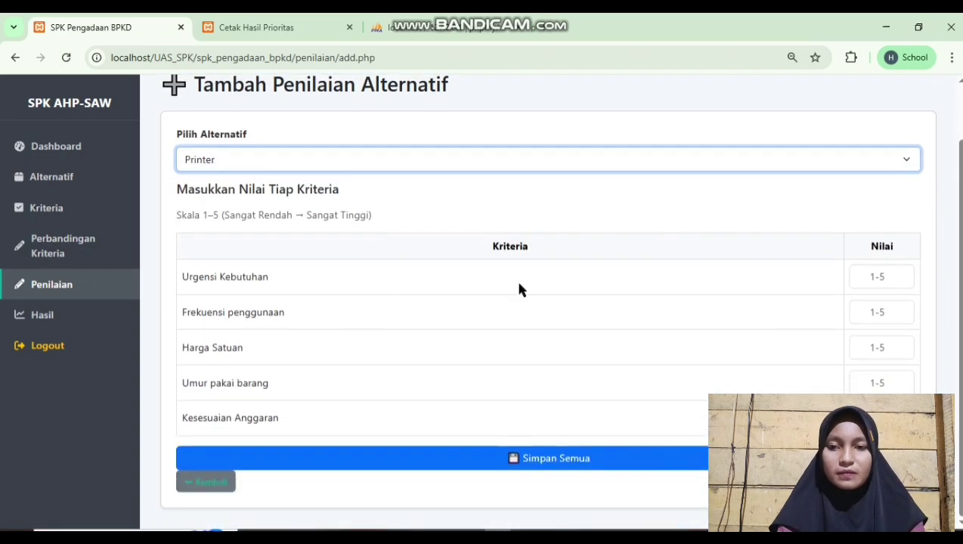
# Score Printer 4, 5, 3, 3, save it, and return to an empty assessment form
pyautogui.click(875, 280)
pyautogui.write('4')
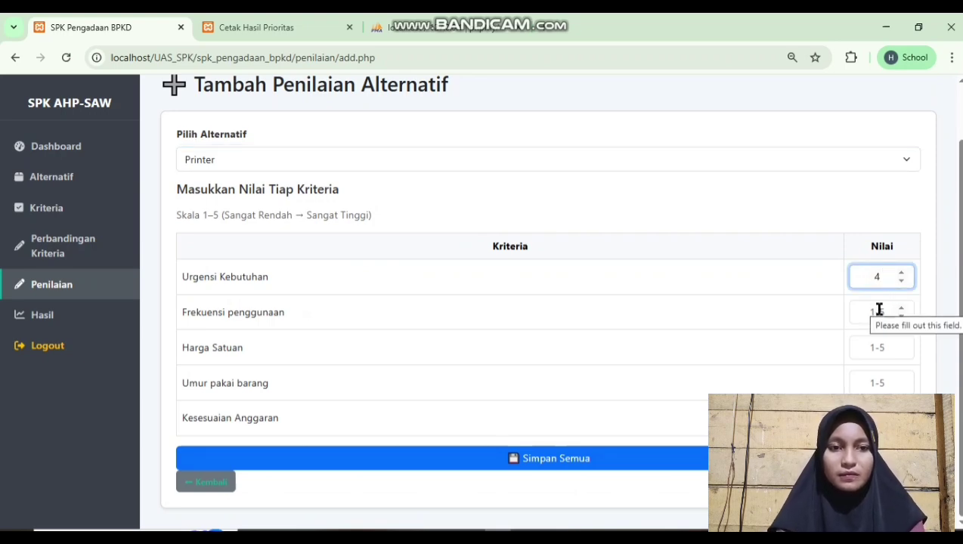
pyautogui.click(879, 310)
pyautogui.write('5')
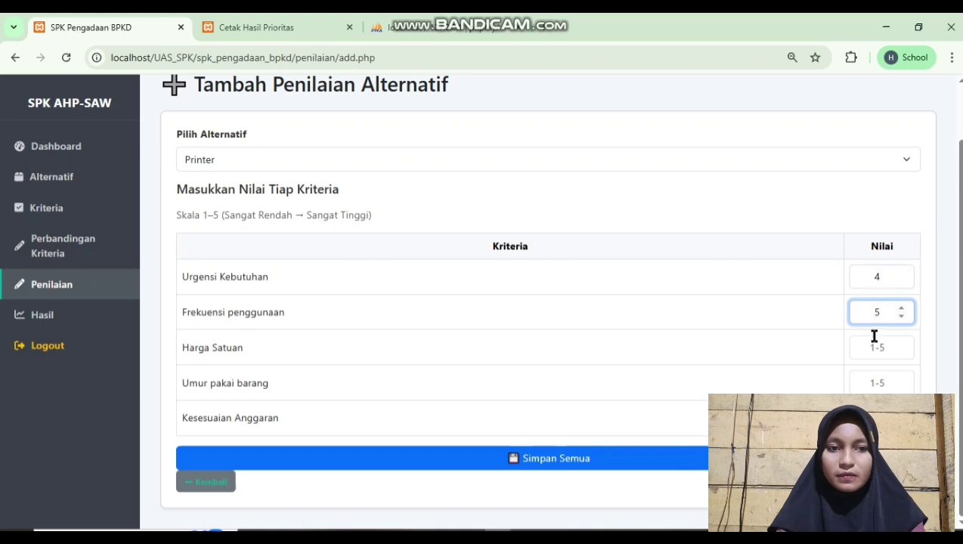
pyautogui.click(876, 347)
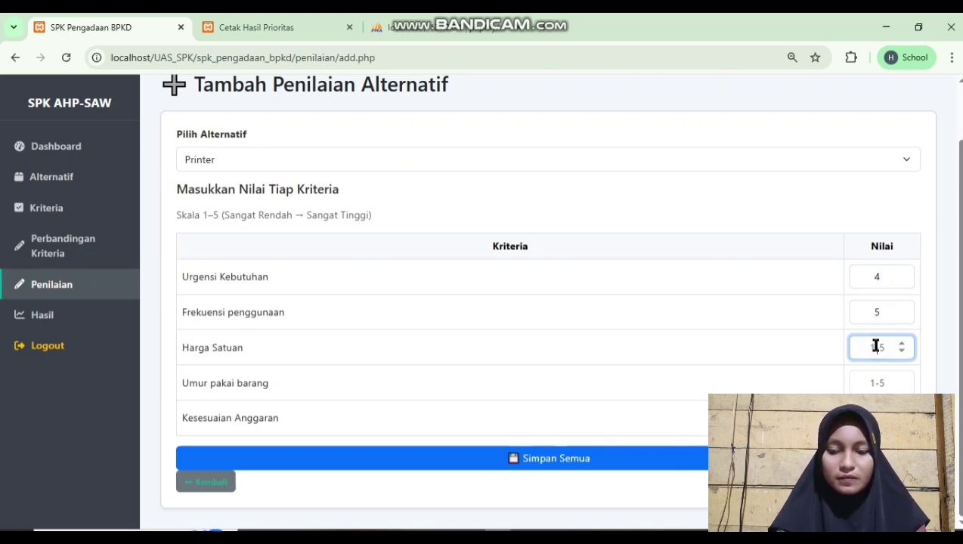
pyautogui.click(875, 378)
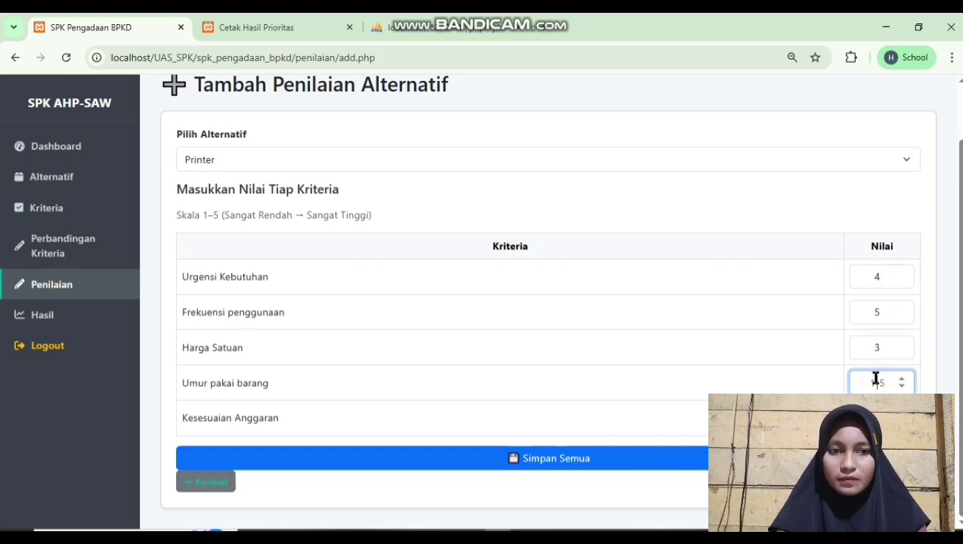
pyautogui.press('Tab')
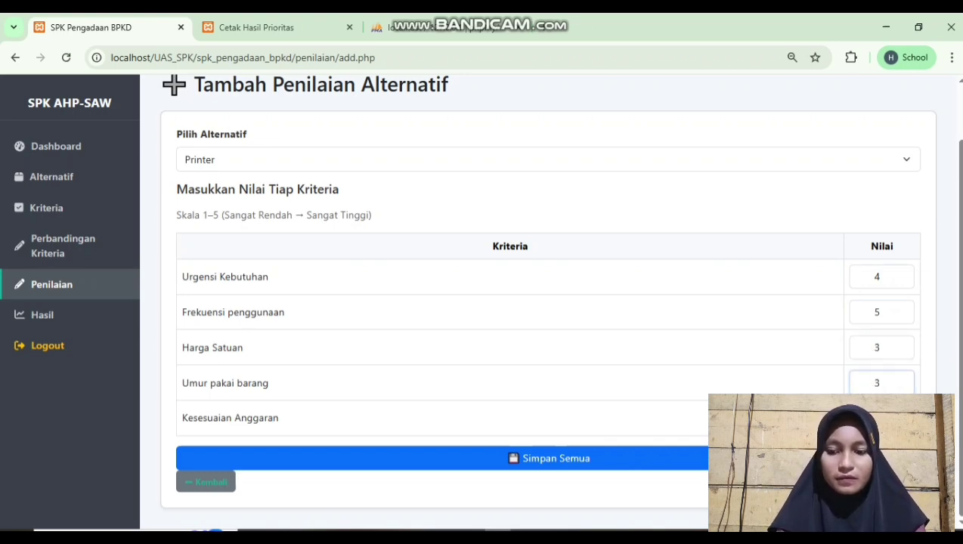
pyautogui.press('Return')
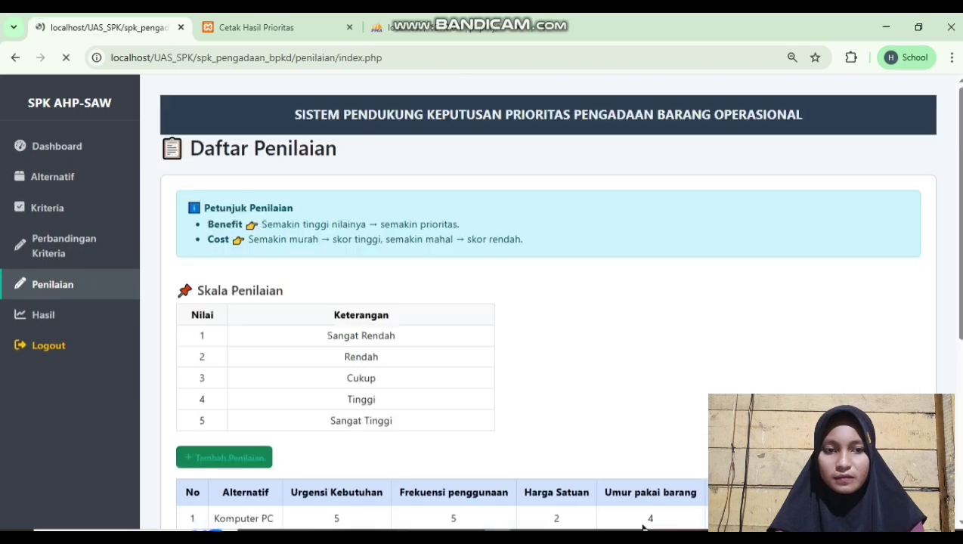
pyautogui.hotkey('alt', 'Left')
pyautogui.click(571, 225)
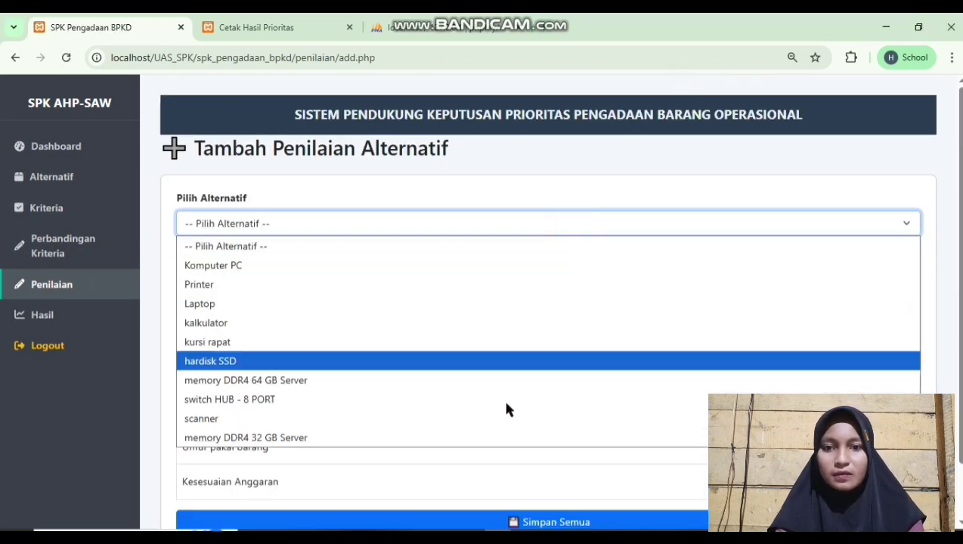
# Assess memory DDR4 32 GB Server with scores 4, 4, 3, 3 and save
pyautogui.click(443, 438)
pyautogui.scroll(-1, 679, 407)
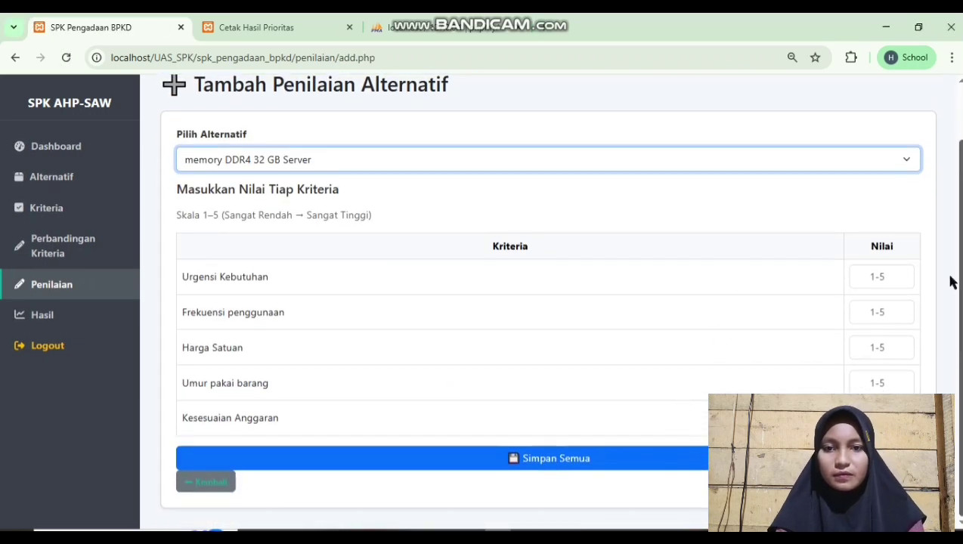
pyautogui.click(870, 278)
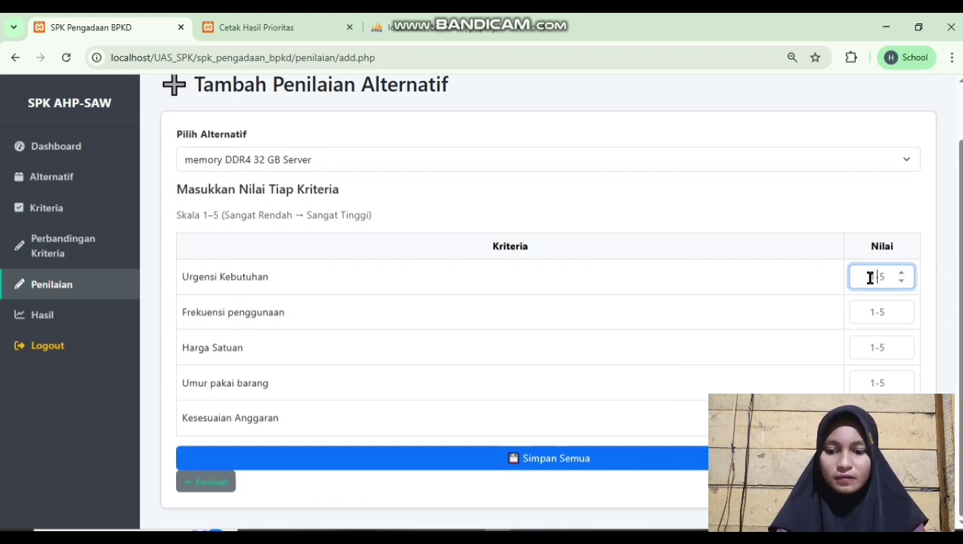
pyautogui.write('4')
pyautogui.press('Return')
pyautogui.write('4')
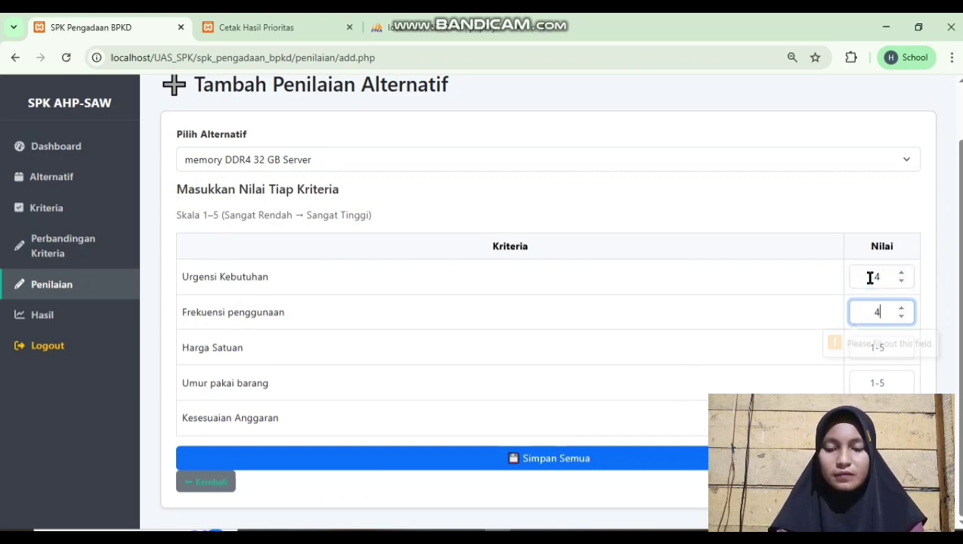
pyautogui.press('Return')
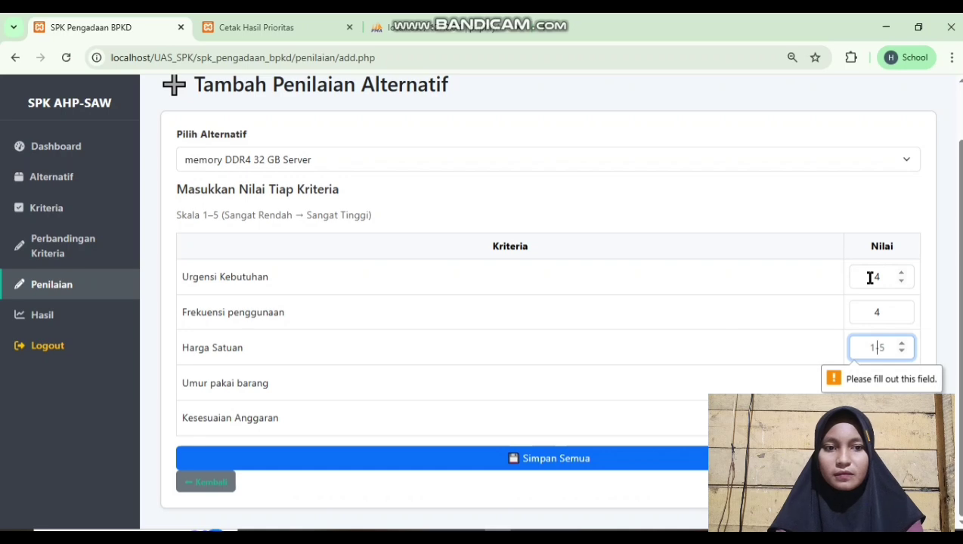
pyautogui.write('3')
pyautogui.press('Return')
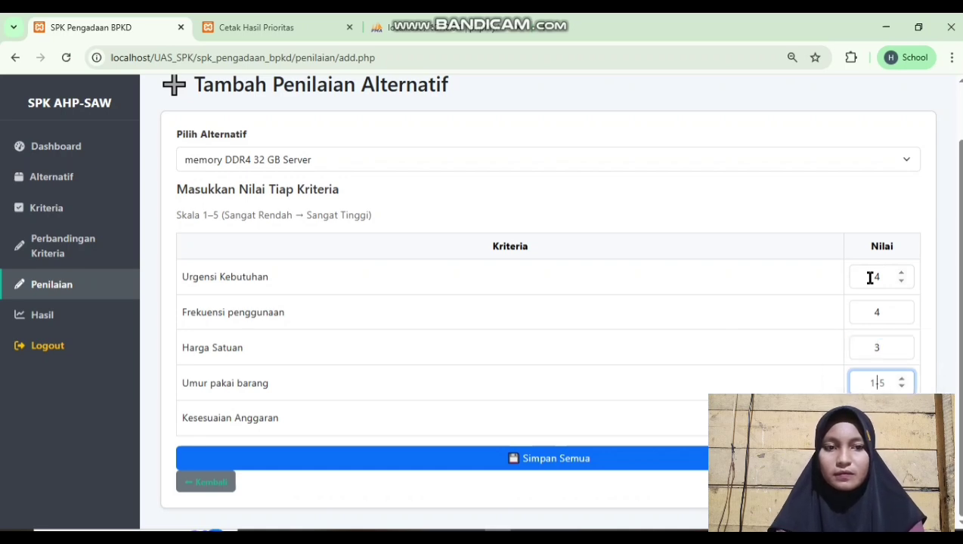
pyautogui.press('Return')
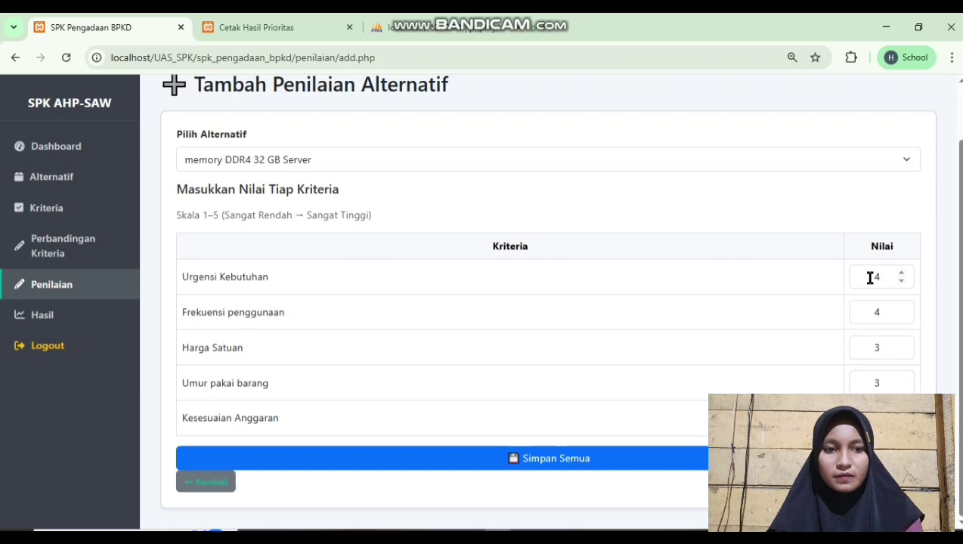
pyautogui.click(704, 457)
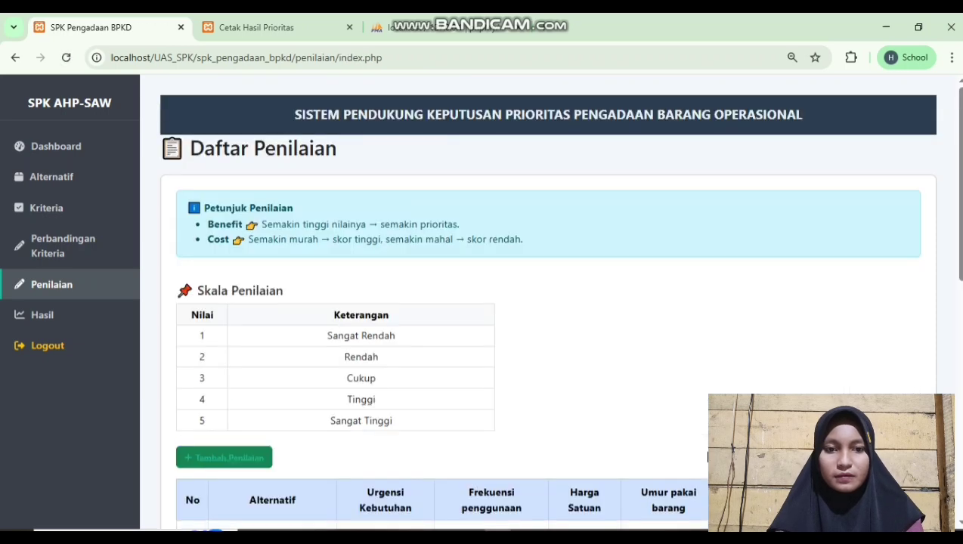
# Check that Daftar Penilaian now lists scores for all ten alternatives
pyautogui.scroll(-8, 708, 456)
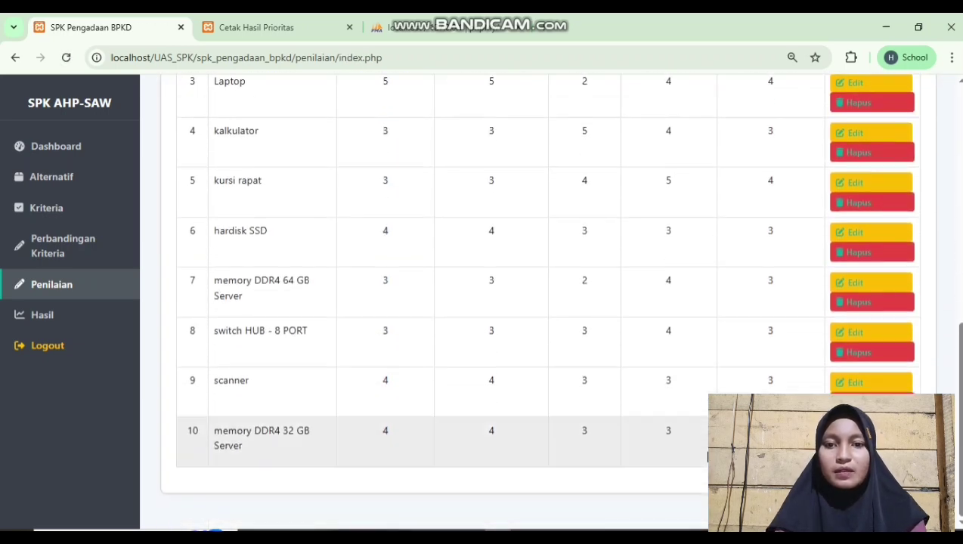
pyautogui.scroll(3, 433, 394)
pyautogui.scroll(-2, 432, 394)
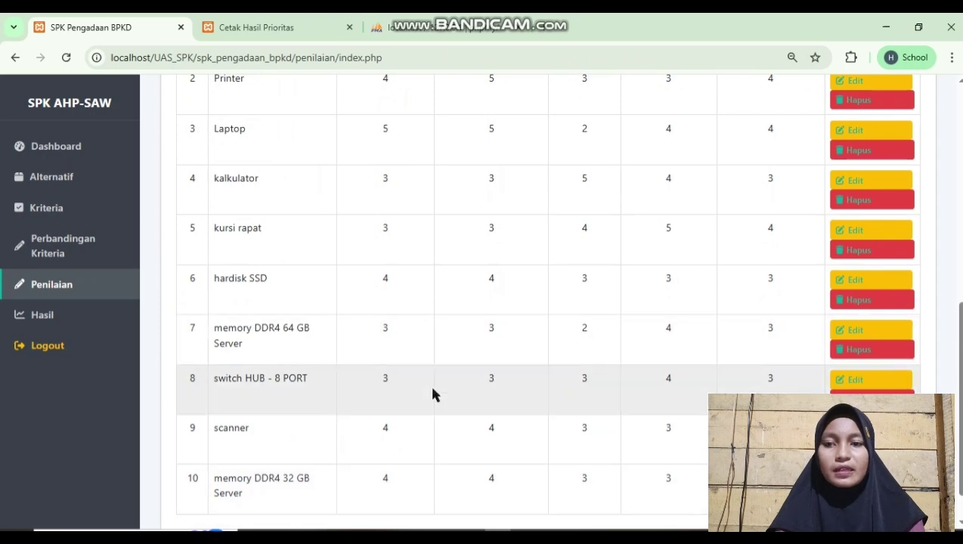
pyautogui.scroll(3, 612, 408)
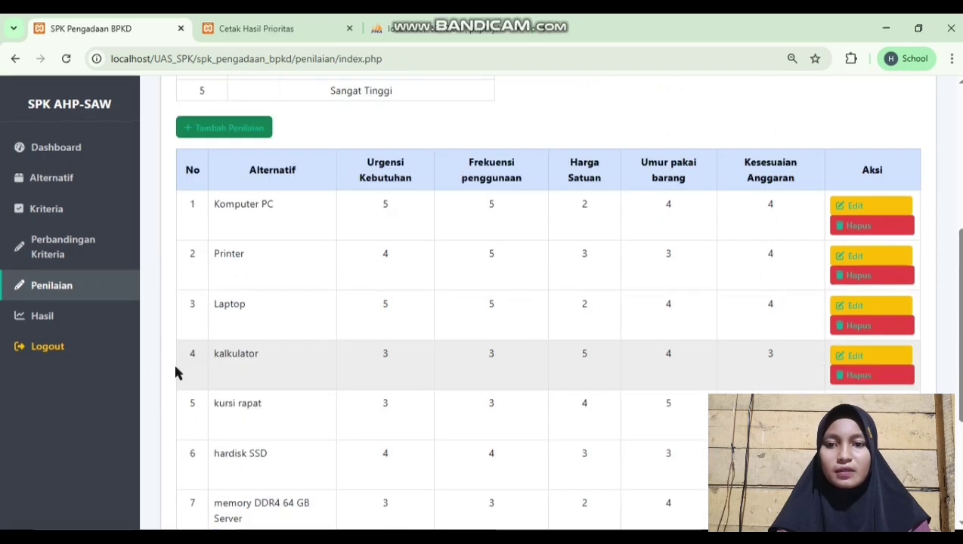
# Open the SAW Hasil ranking, with Komputer PC first at 0.978, and print it
pyautogui.click(84, 326)
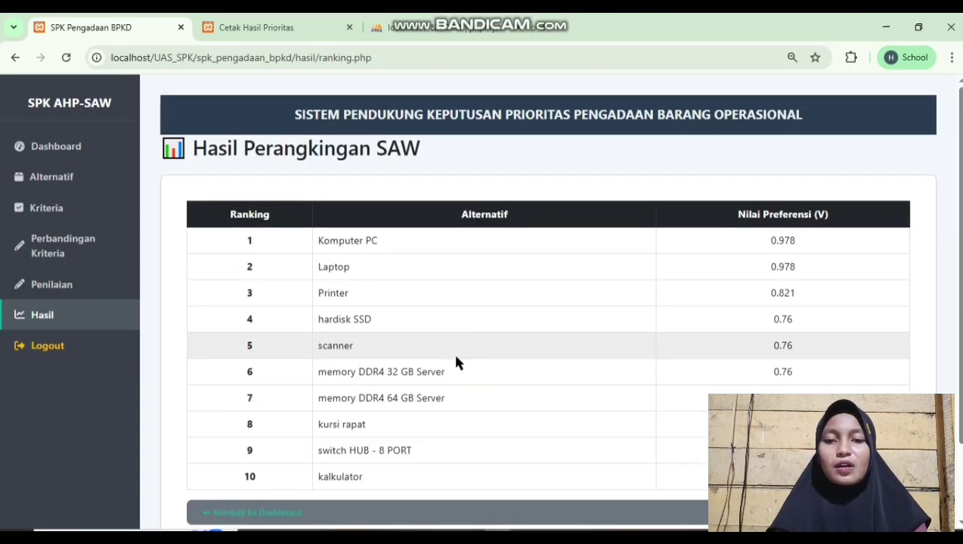
pyautogui.scroll(-2, 632, 316)
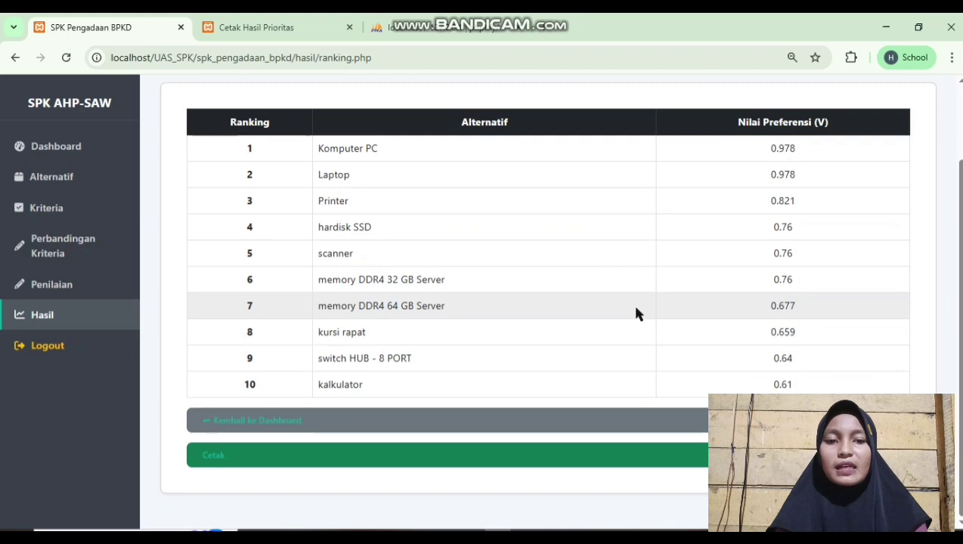
pyautogui.scroll(1, 636, 313)
pyautogui.scroll(-1, 637, 314)
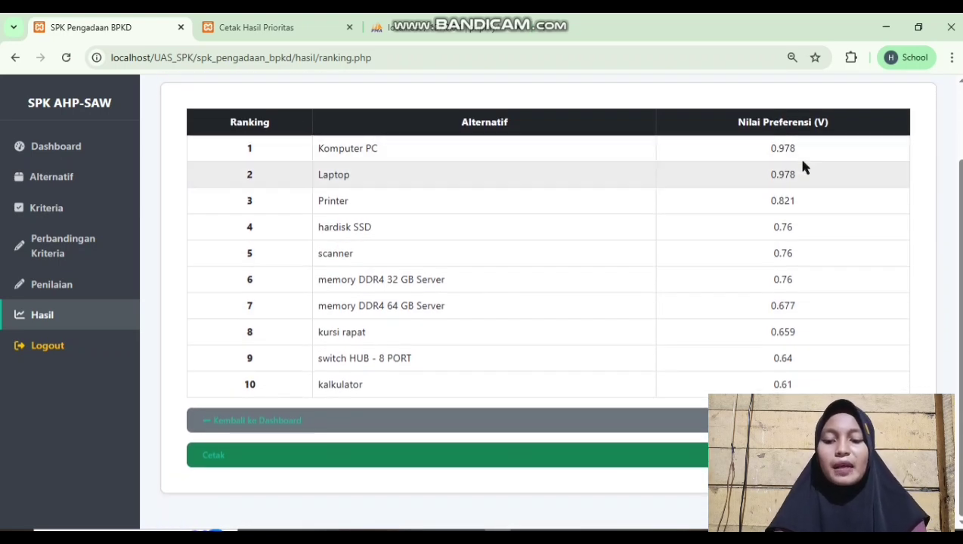
pyautogui.click(546, 446)
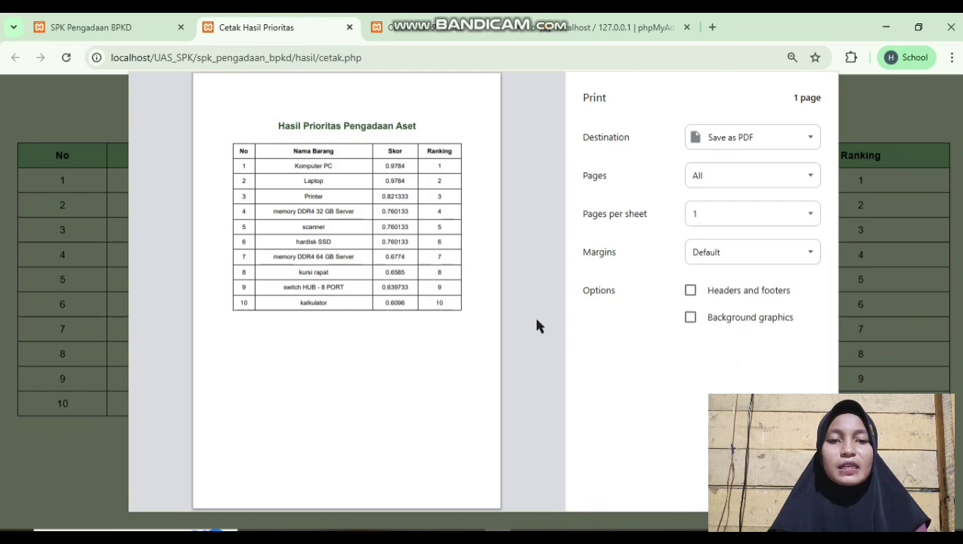
# Close the print preview and extra tab, then log out of the admin session
pyautogui.click(792, 491)
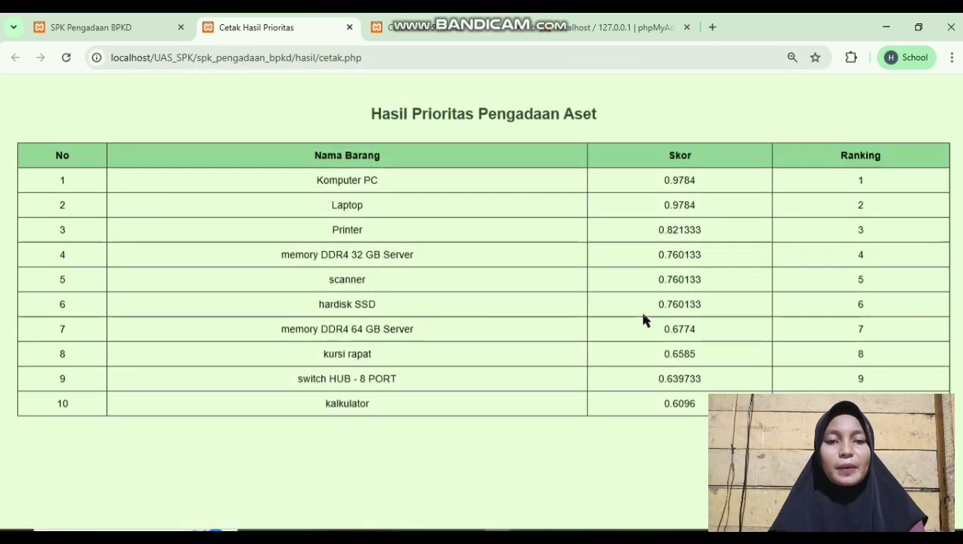
pyautogui.click(119, 19)
pyautogui.click(349, 28)
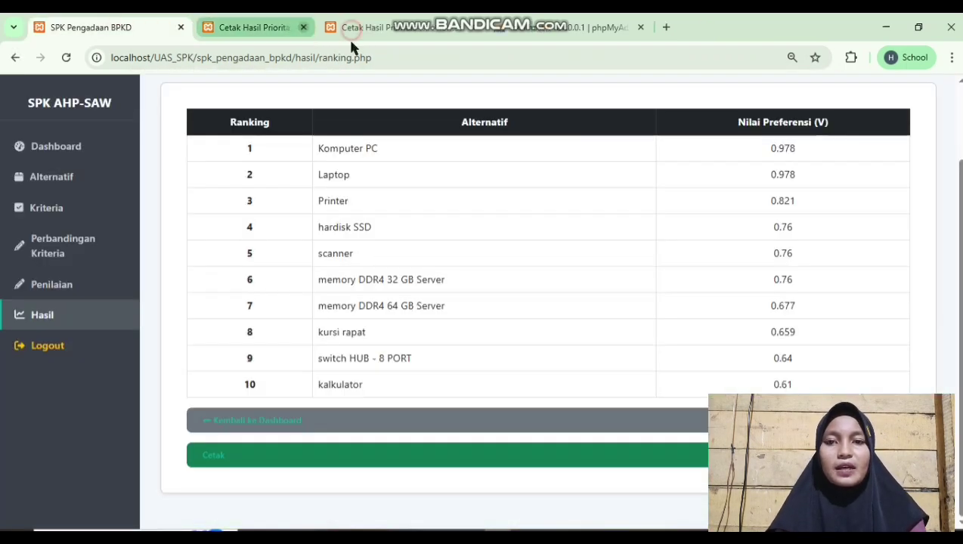
pyautogui.scroll(3, 385, 352)
pyautogui.scroll(-1, 385, 353)
pyautogui.scroll(1, 355, 365)
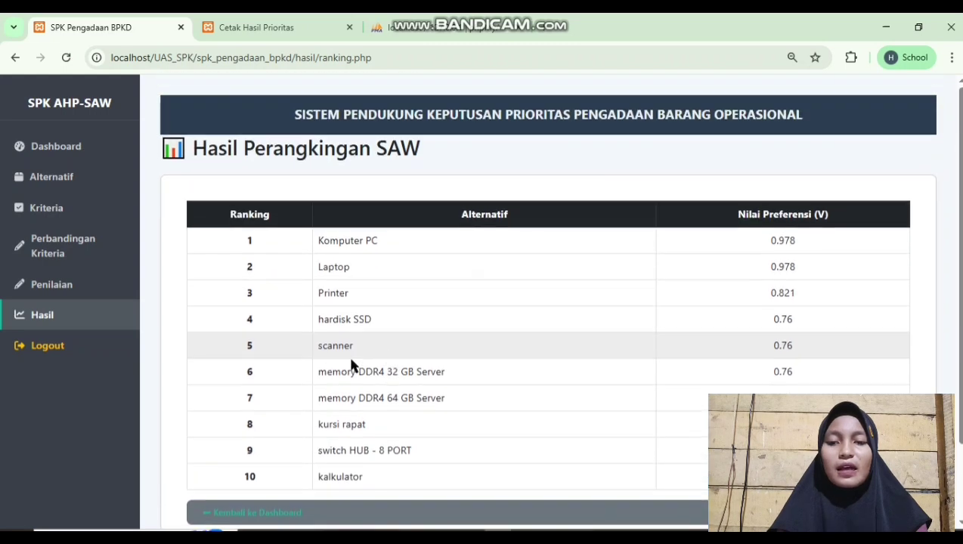
pyautogui.click(69, 348)
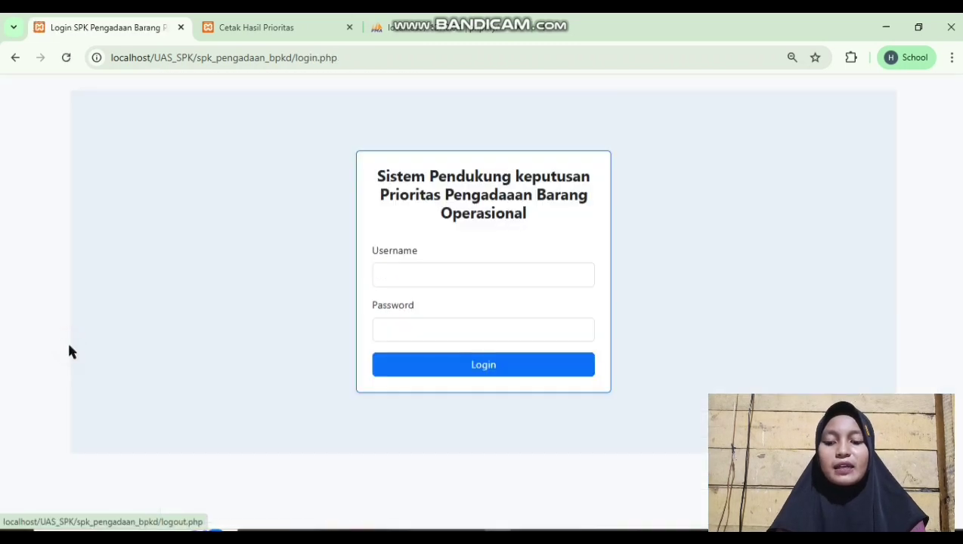
pyautogui.click(529, 266)
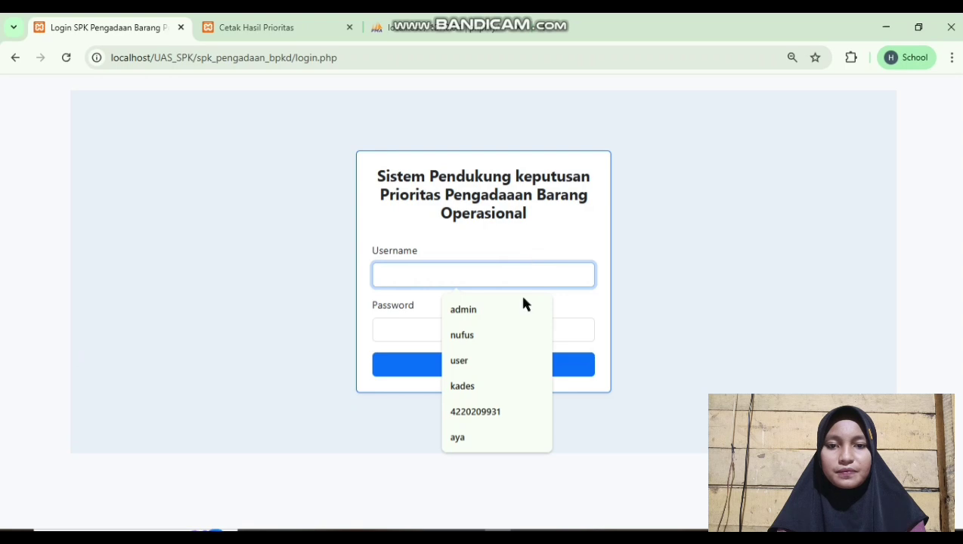
pyautogui.click(493, 360)
pyautogui.click(451, 331)
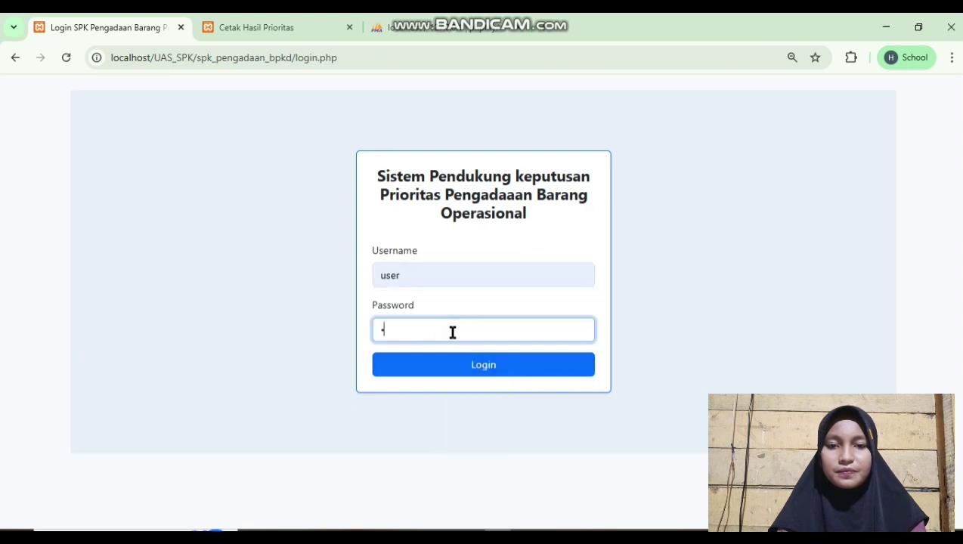
pyautogui.write('123')
pyautogui.click(467, 372)
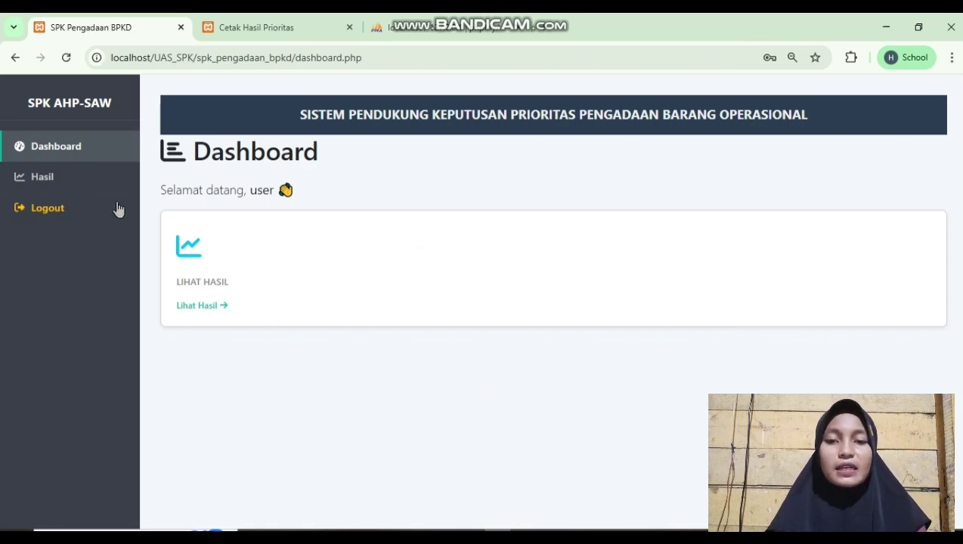
pyautogui.click(76, 183)
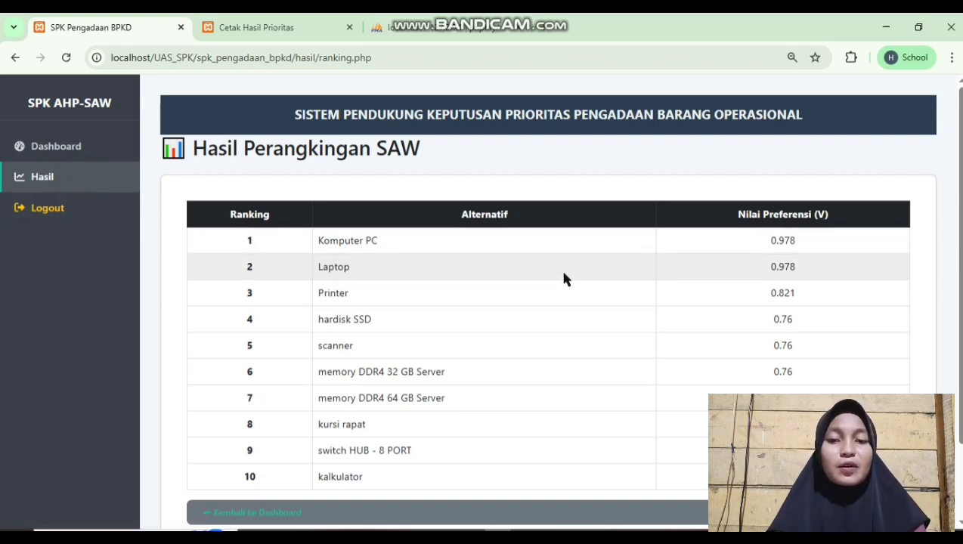
pyautogui.scroll(-2, 563, 279)
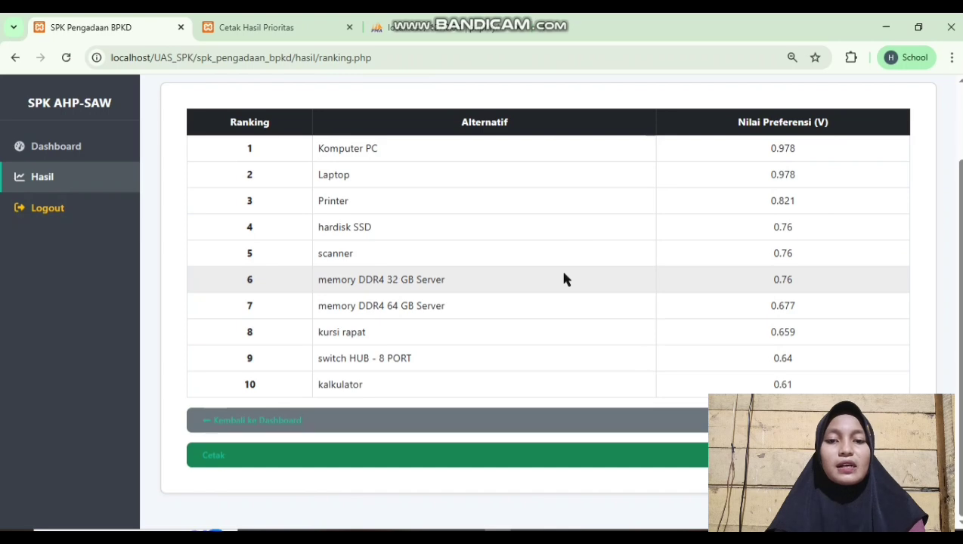
pyautogui.scroll(1, 564, 320)
pyautogui.scroll(-1, 563, 319)
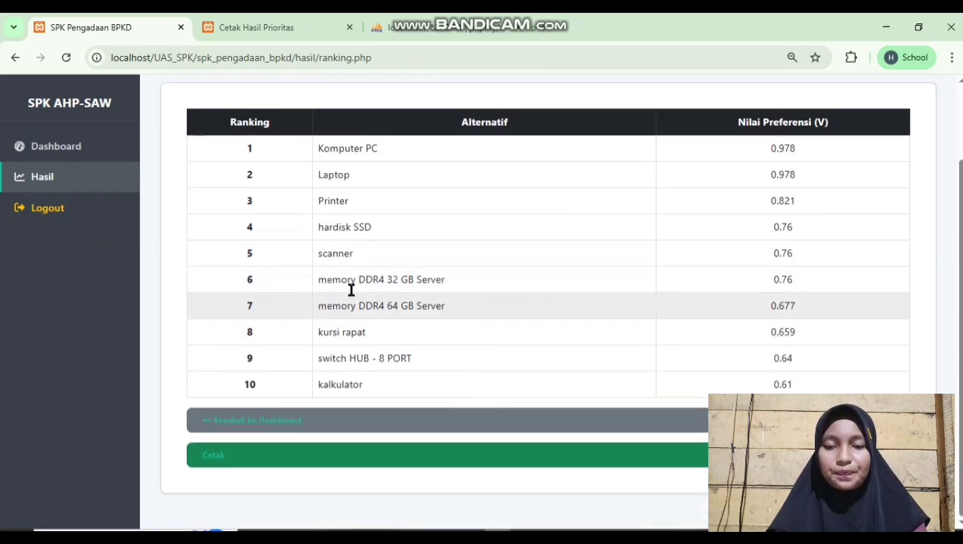
pyautogui.click(101, 207)
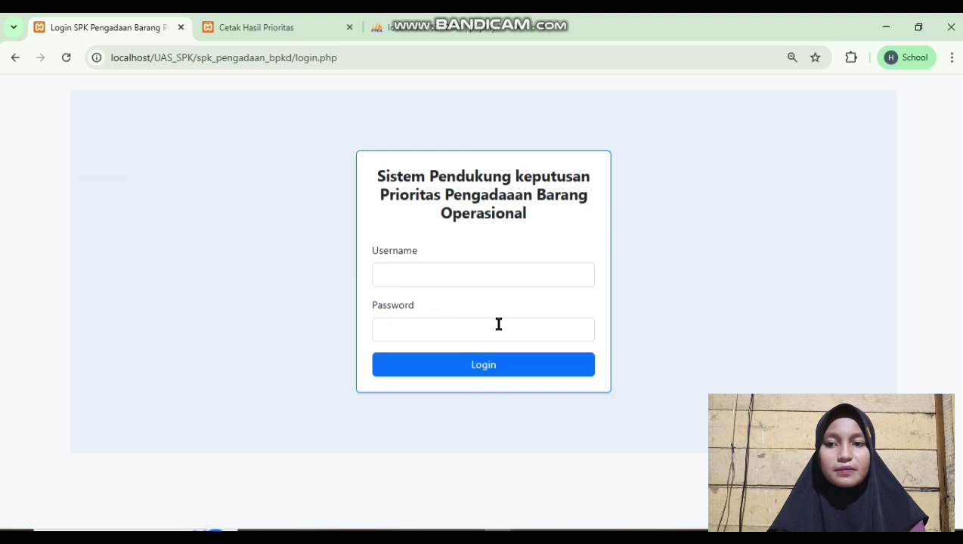